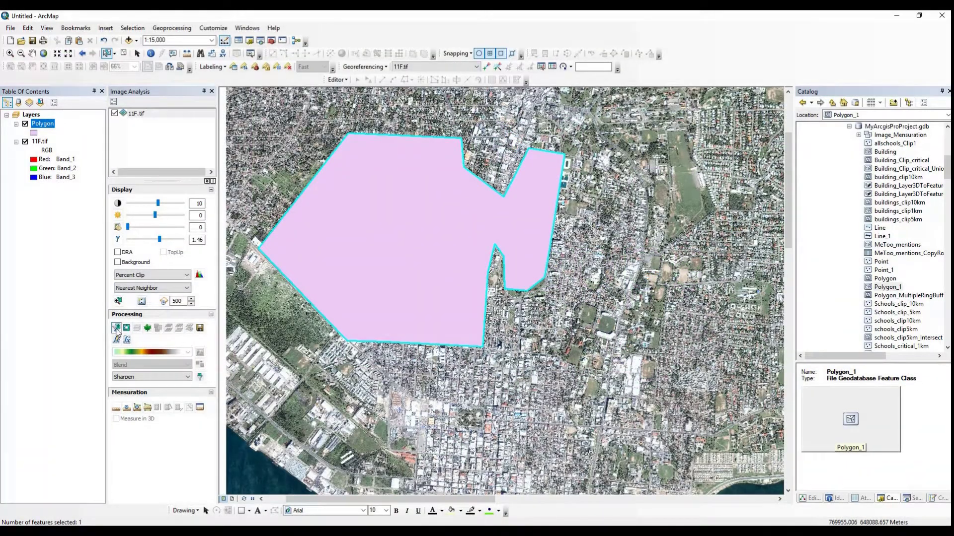
# - Clip 11F.tif to the polygon, then hide the original 11F.tif and Polygon layers
pyautogui.click(116, 328)
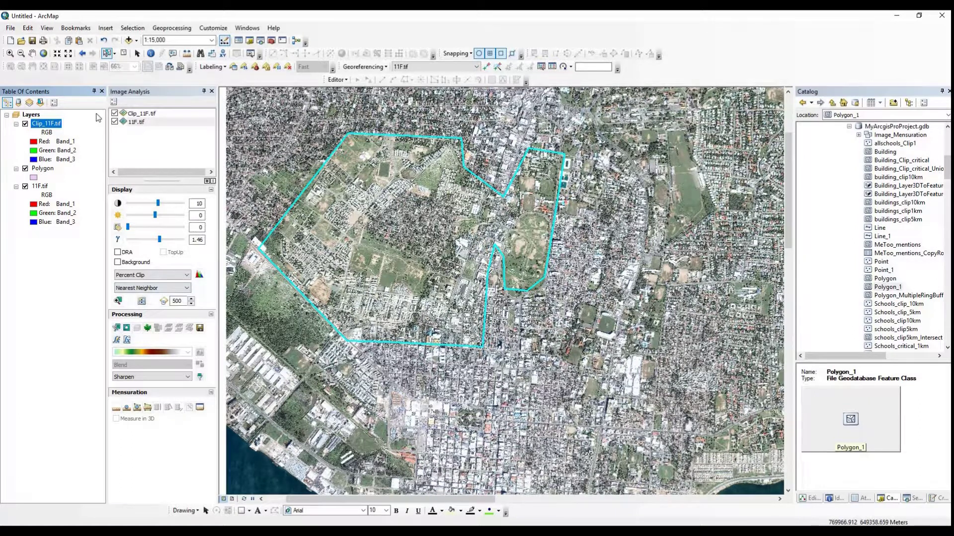
pyautogui.click(26, 187)
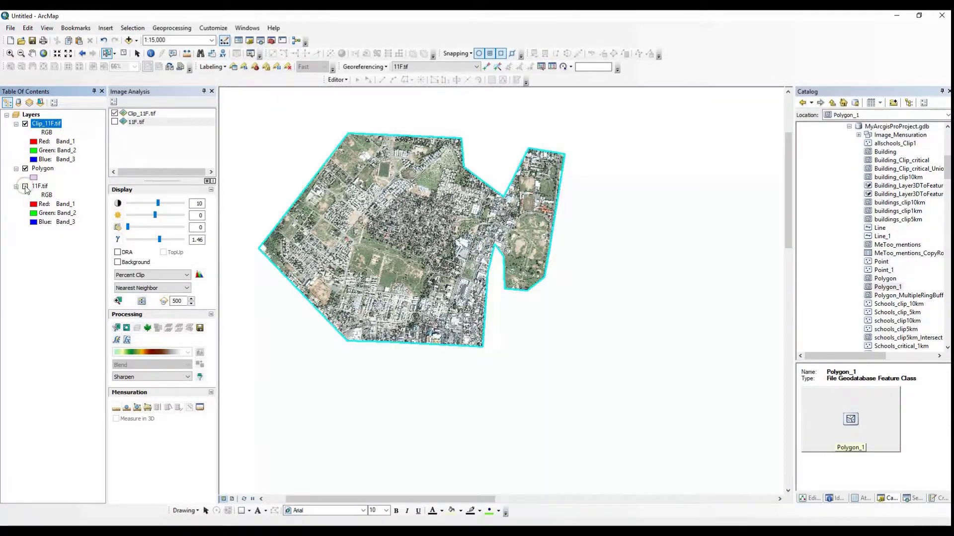
pyautogui.click(25, 170)
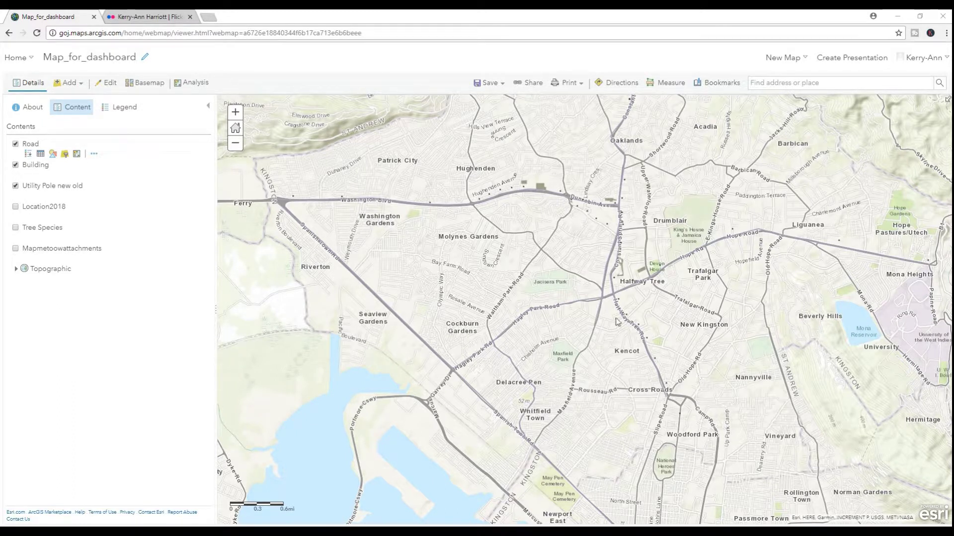
pyautogui.scroll(1, 599, 259)
pyautogui.scroll(-1, 596, 254)
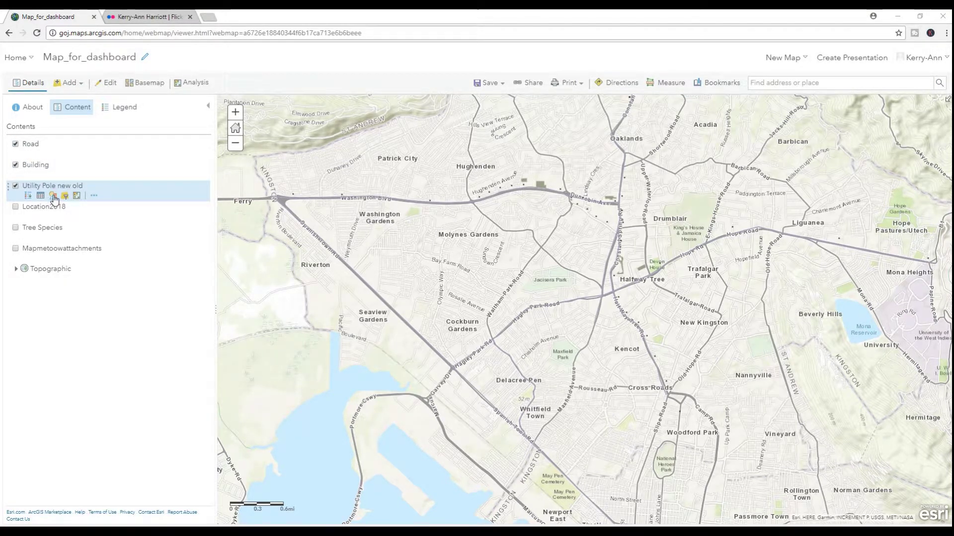
# - Give the Utility Pole new old points a utility pole icon from the Local Government symbol set
pyautogui.click(53, 196)
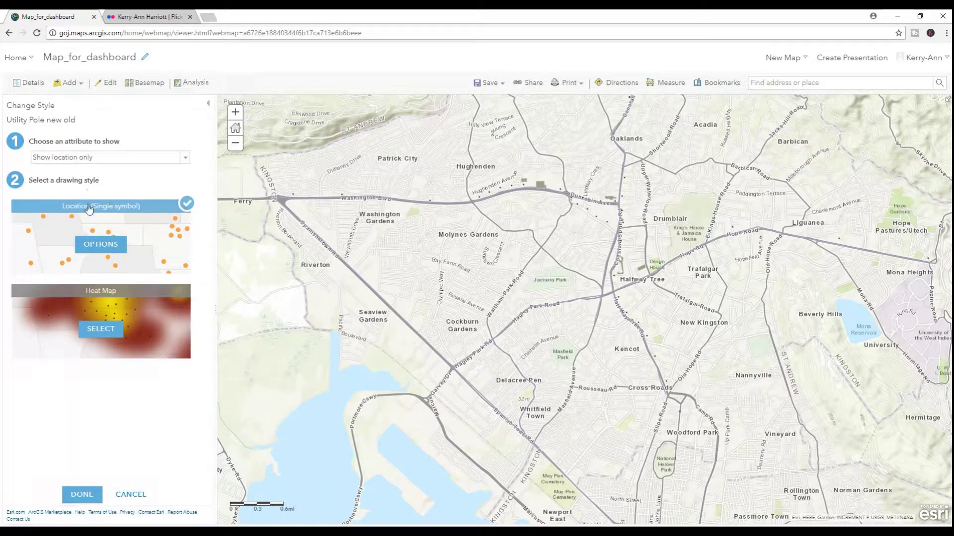
pyautogui.click(98, 244)
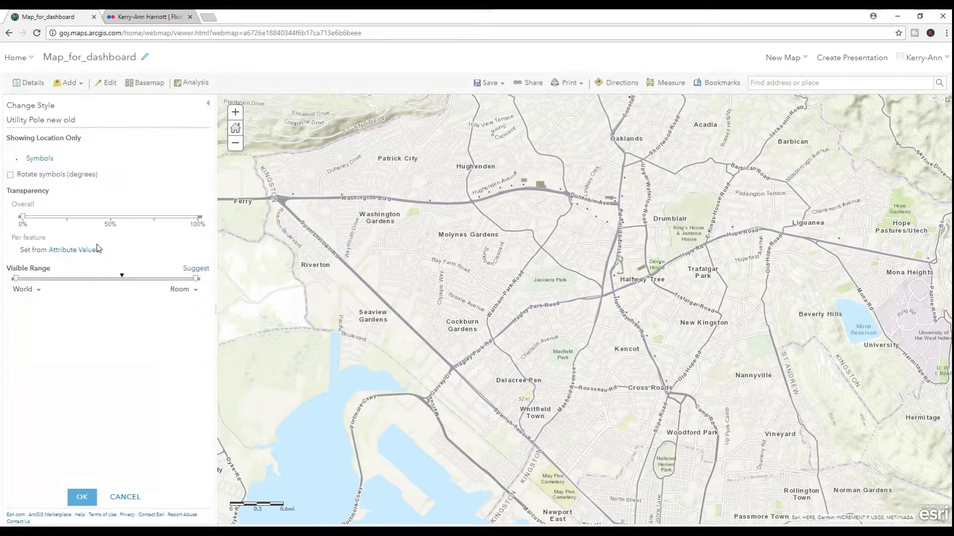
pyautogui.click(37, 159)
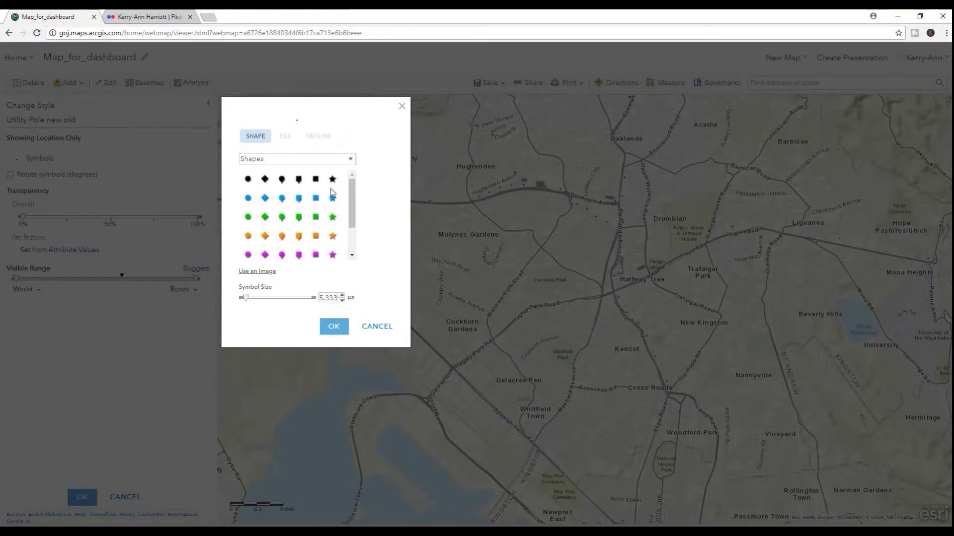
pyautogui.click(351, 160)
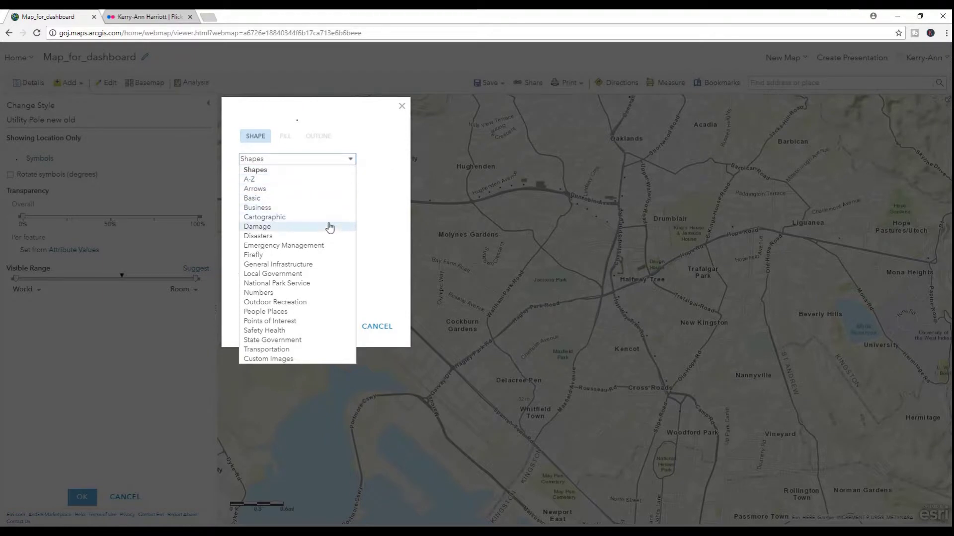
pyautogui.click(301, 274)
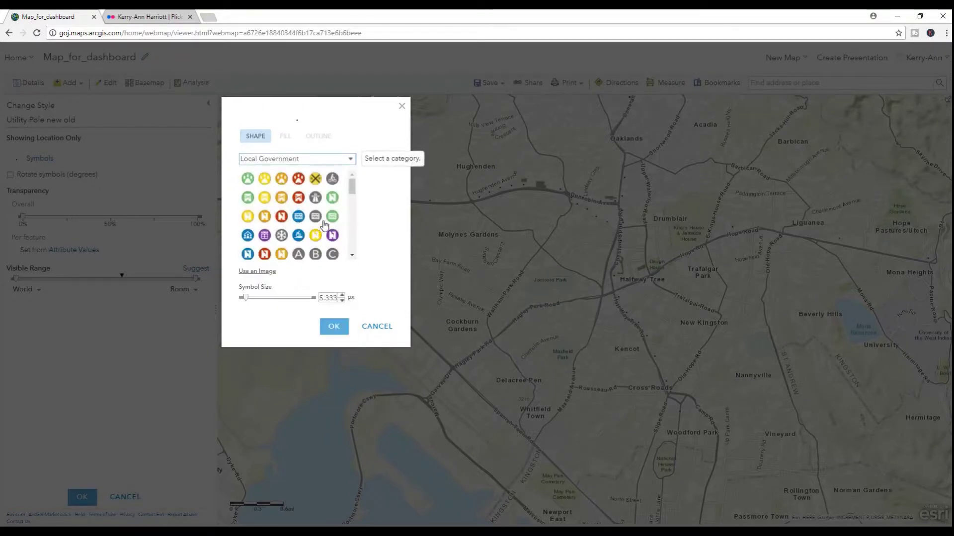
pyautogui.scroll(-2, 330, 220)
pyautogui.scroll(-5, 330, 221)
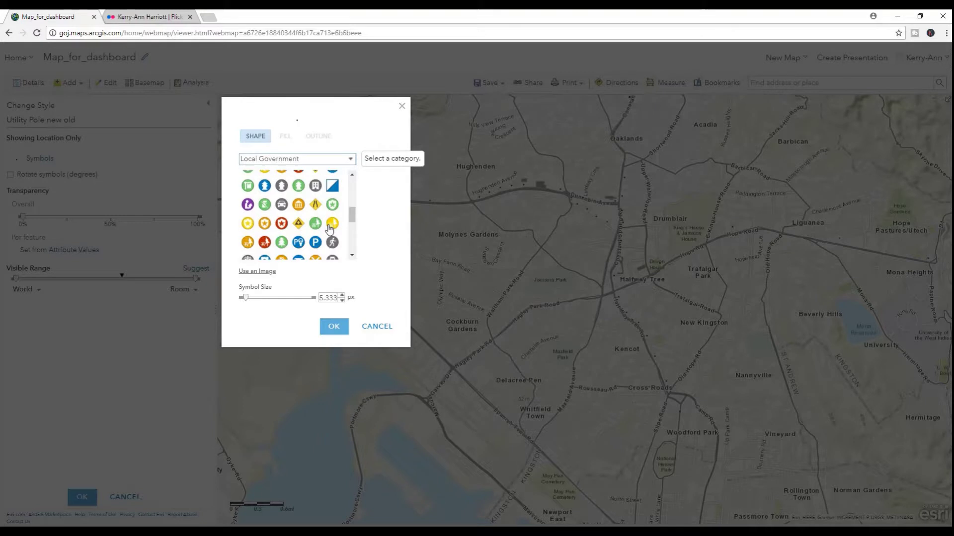
pyautogui.click(332, 213)
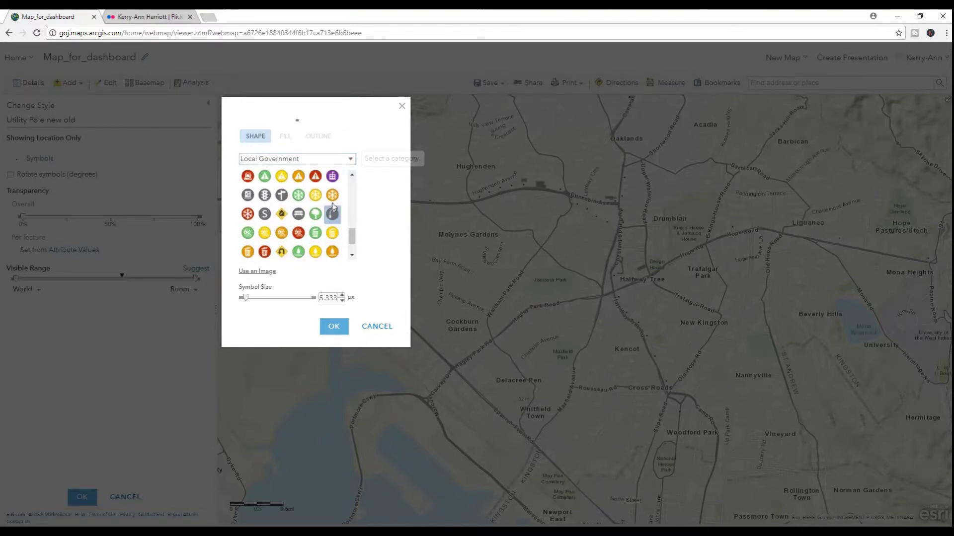
# - Enlarge the pole symbol to 15.33 px and apply the new style
pyautogui.doubleClick(321, 298)
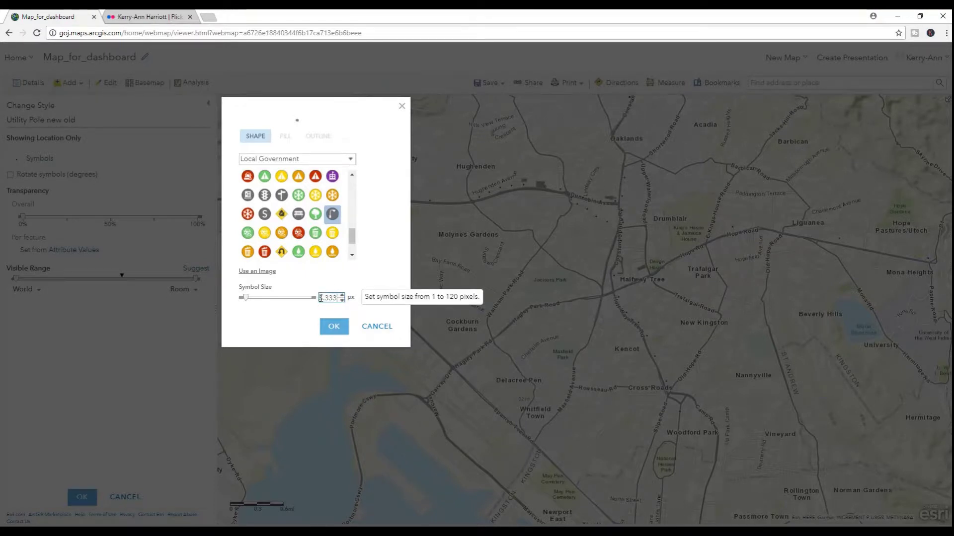
pyautogui.click(341, 297)
pyautogui.click(341, 297)
pyautogui.click(340, 298)
pyautogui.click(340, 299)
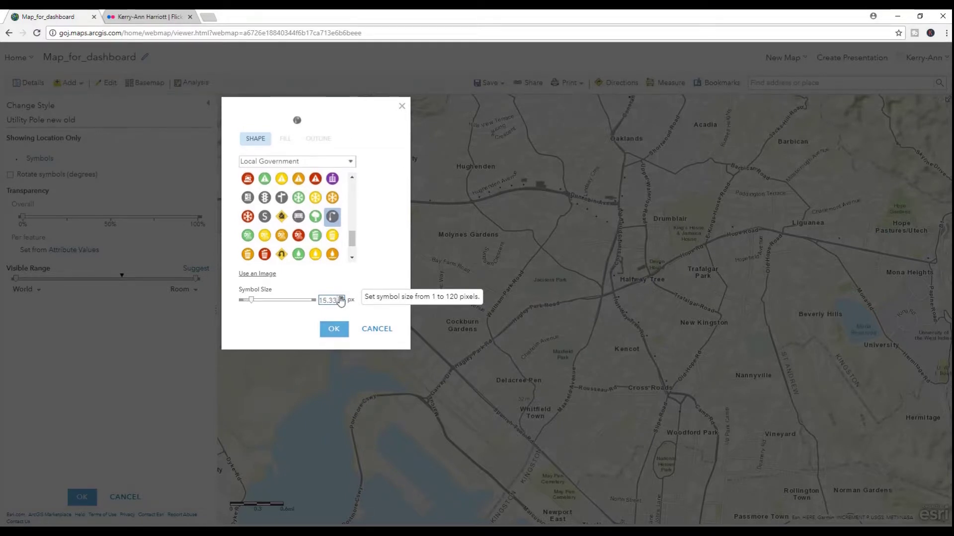
pyautogui.click(333, 330)
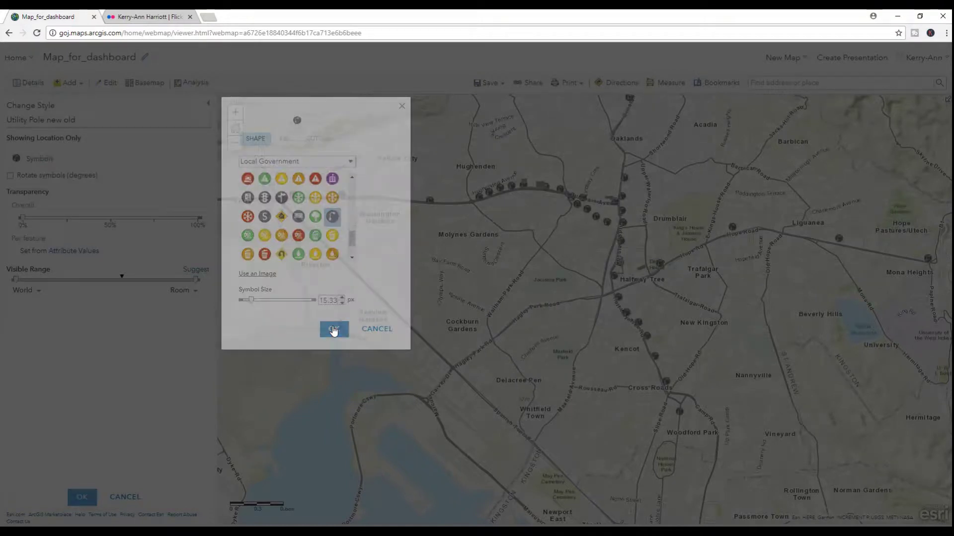
pyautogui.click(80, 497)
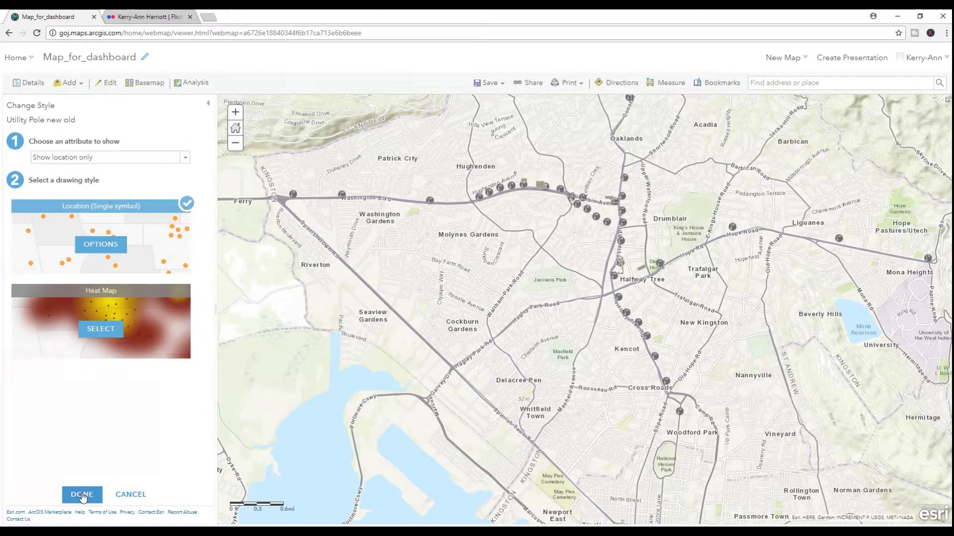
pyautogui.click(81, 495)
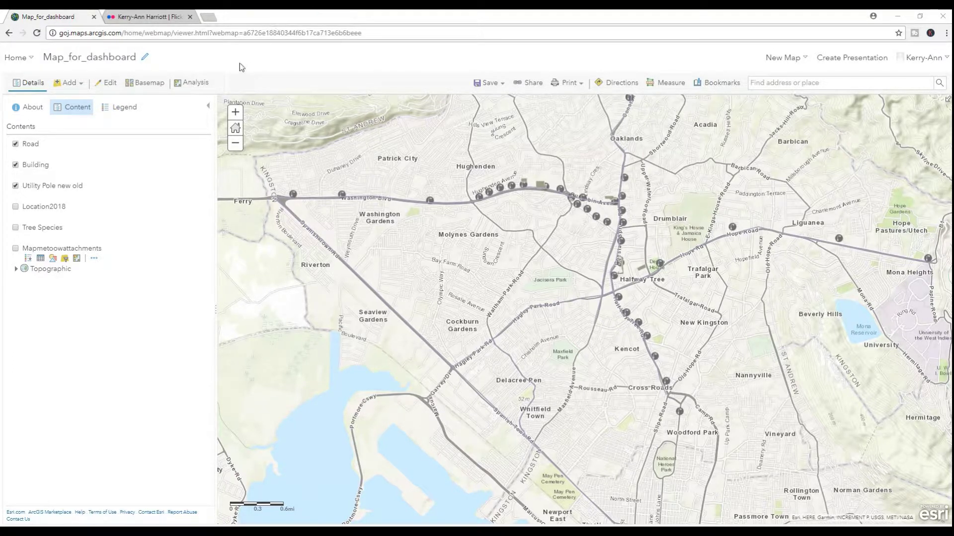
# - Copy the 100 × 75 thumbnail BBCode of the sunset utility poles photo into a blank Notepad
pyautogui.click(152, 18)
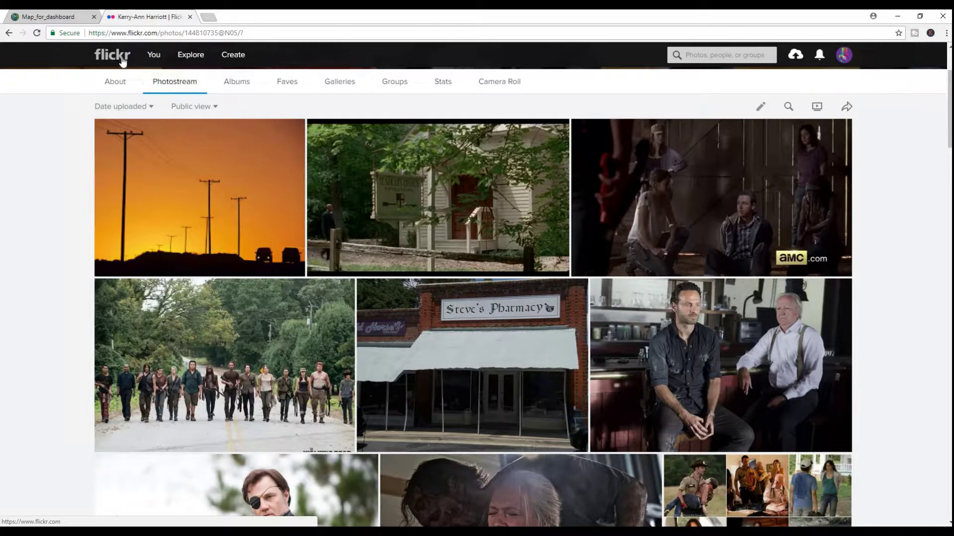
pyautogui.click(164, 184)
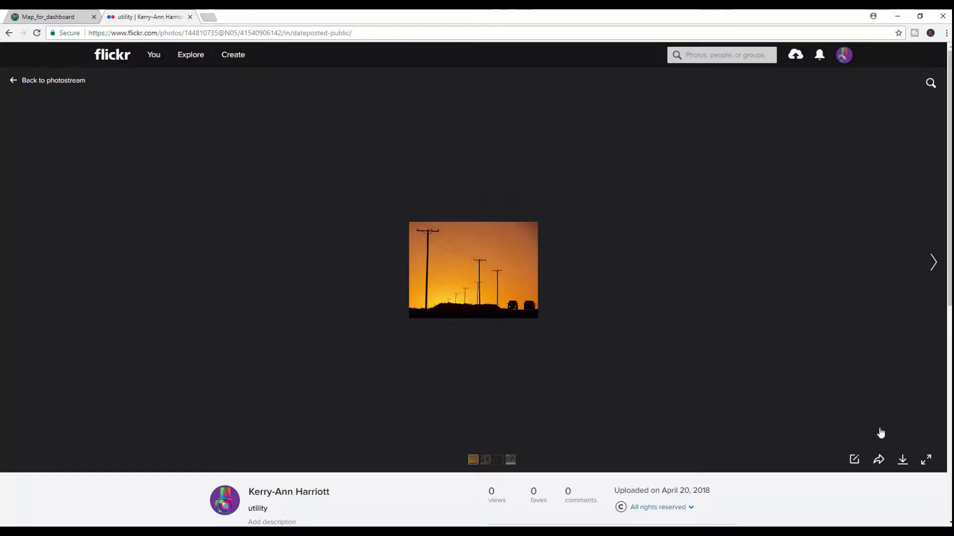
pyautogui.click(879, 461)
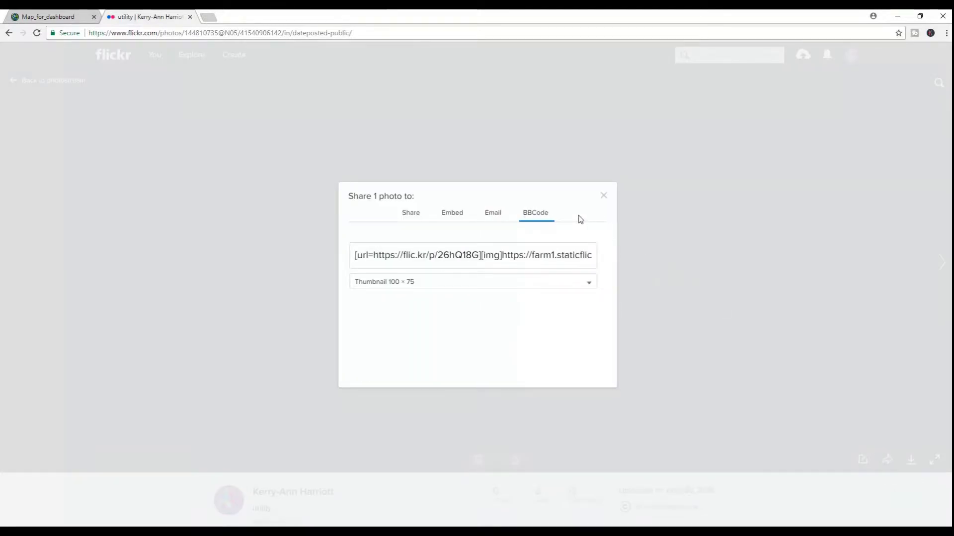
pyautogui.click(481, 257)
pyautogui.rightClick(480, 259)
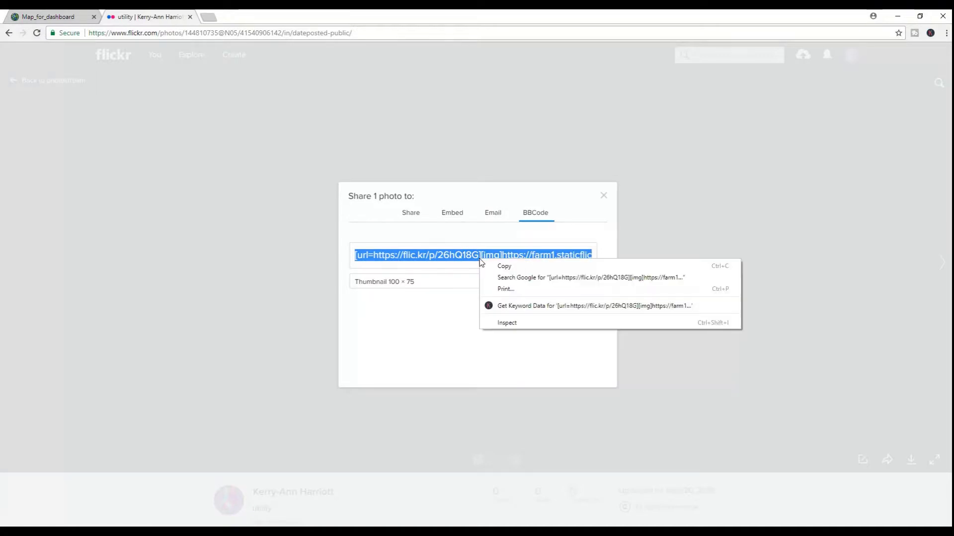
pyautogui.click(500, 268)
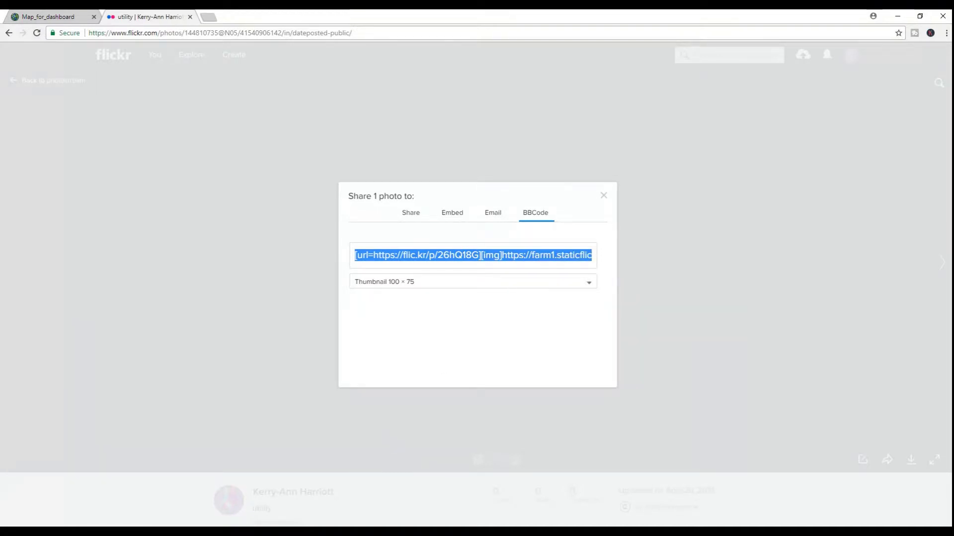
pyautogui.hotkey('alt', 'Tab')
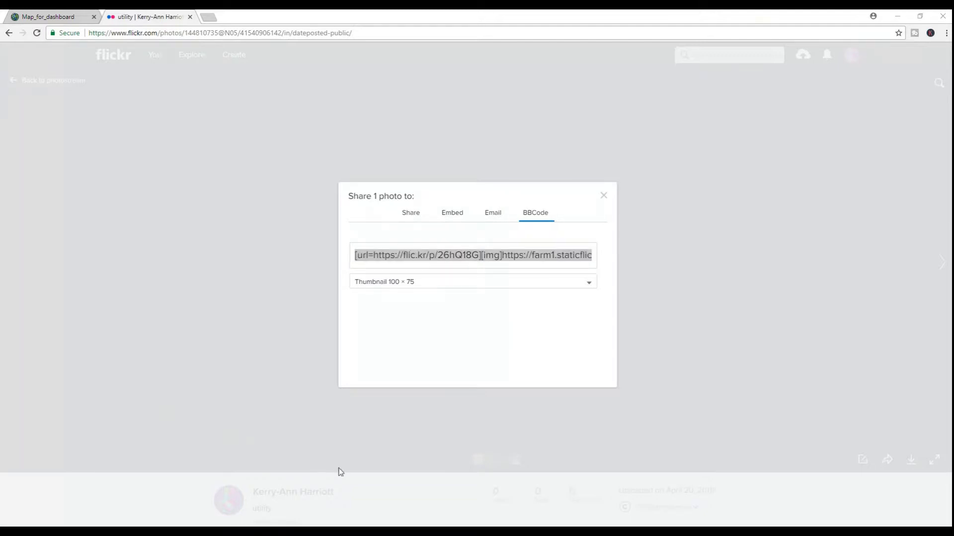
pyautogui.moveTo(402, 532)
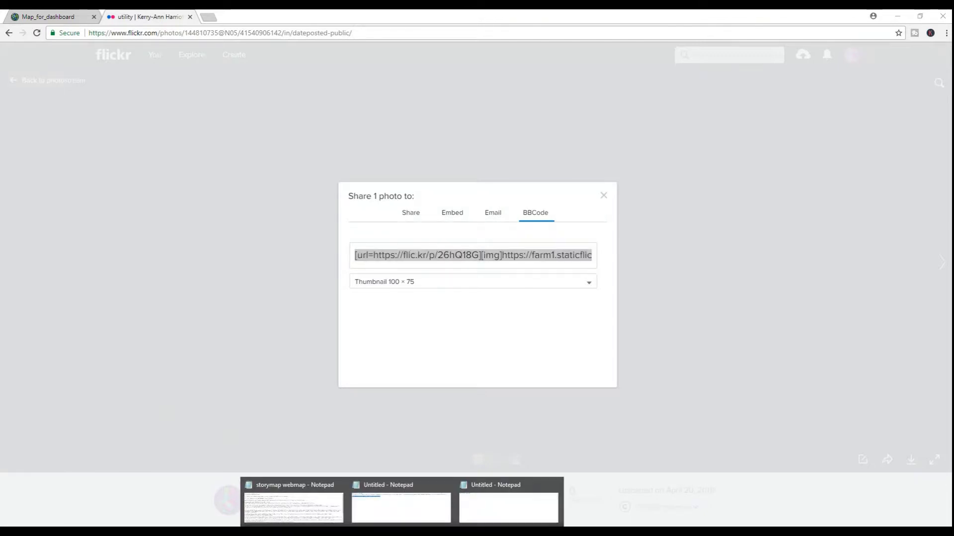
pyautogui.click(470, 505)
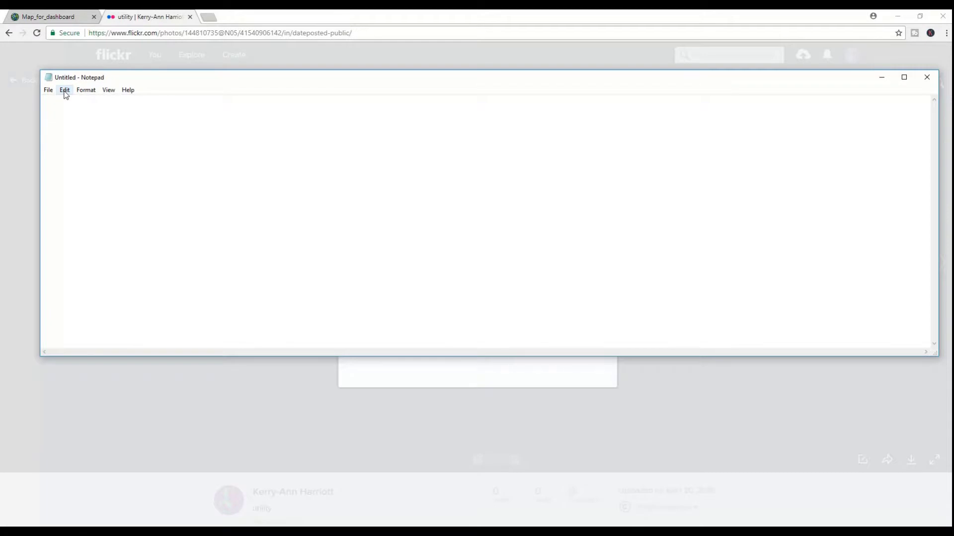
# - Paste the BBCode into Notepad and trim it down to the bare staticflickr .jpg image URL
pyautogui.hotkey('ctrl', 'v')
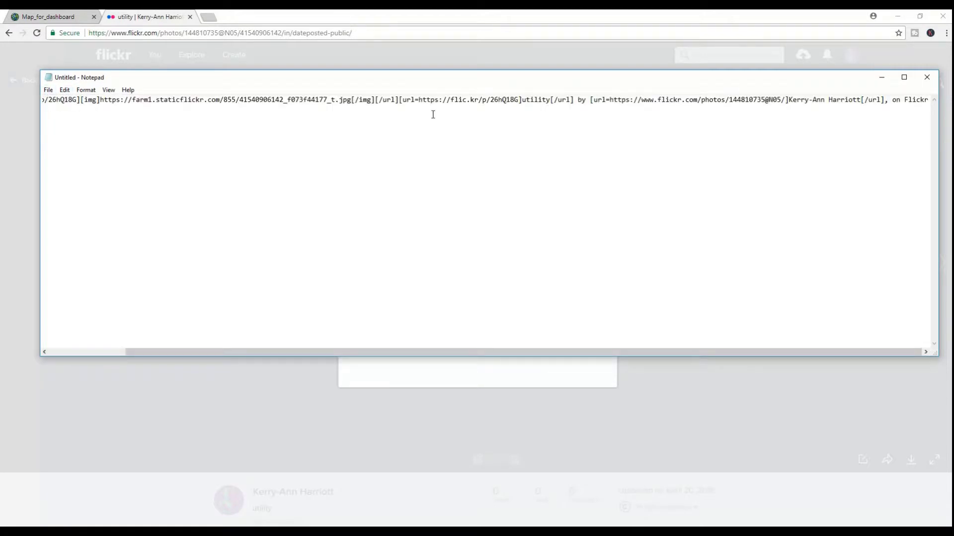
pyautogui.moveTo(332, 101); pyautogui.dragTo(947, 125)
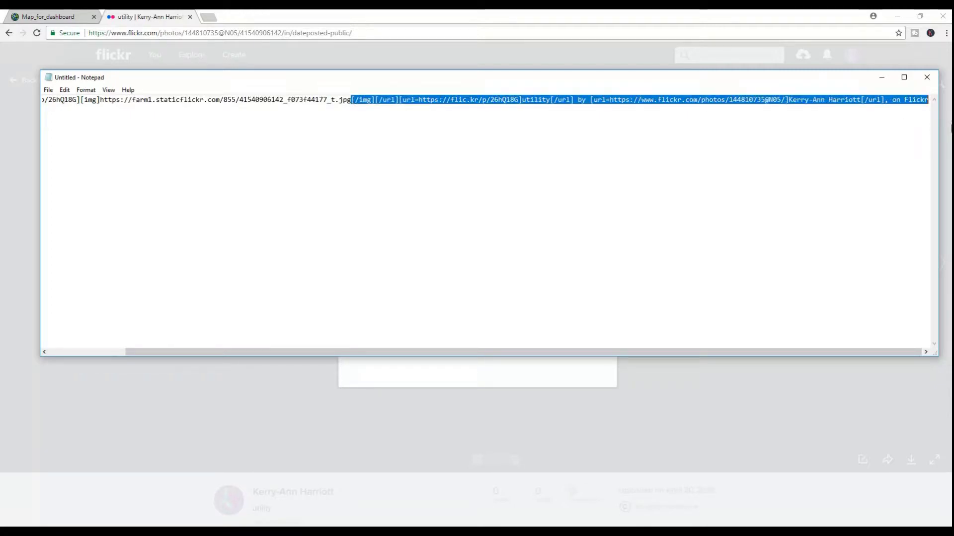
pyautogui.press('Delete')
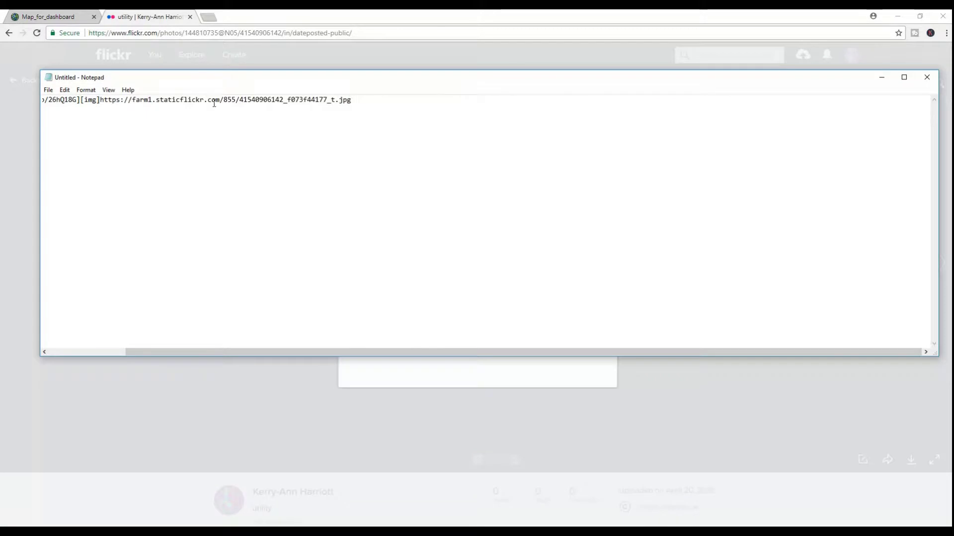
pyautogui.moveTo(371, 98); pyautogui.dragTo(18, 95)
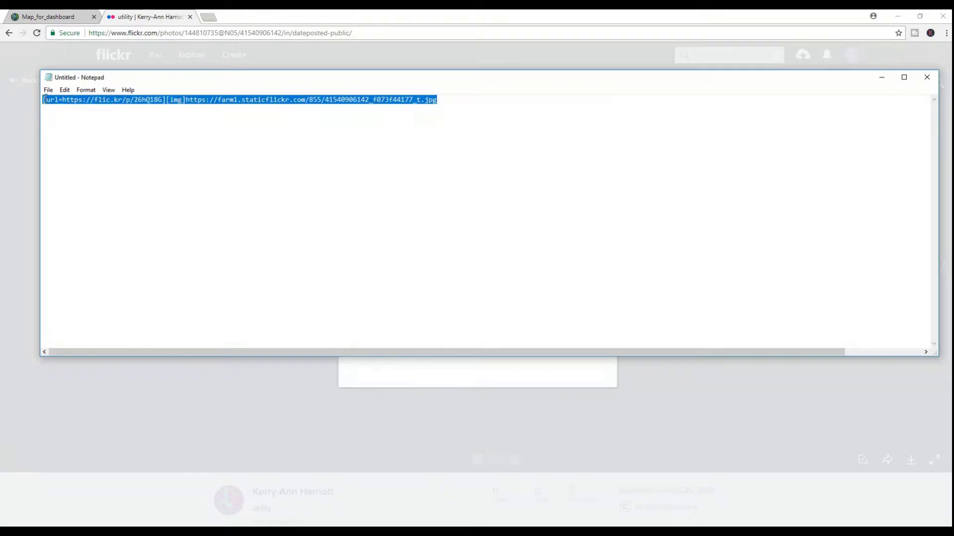
pyautogui.click(185, 99)
pyautogui.moveTo(185, 100); pyautogui.dragTo(24, 103)
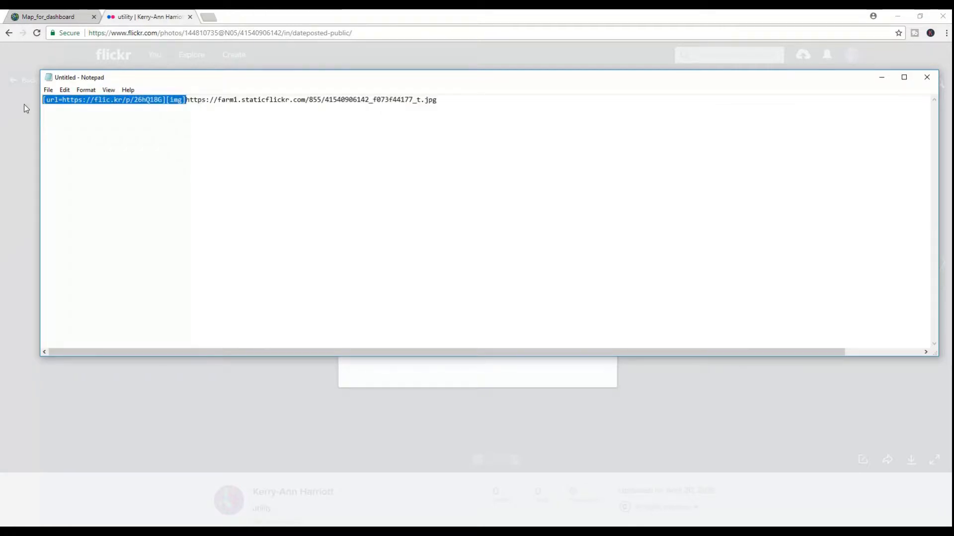
pyautogui.press('Delete')
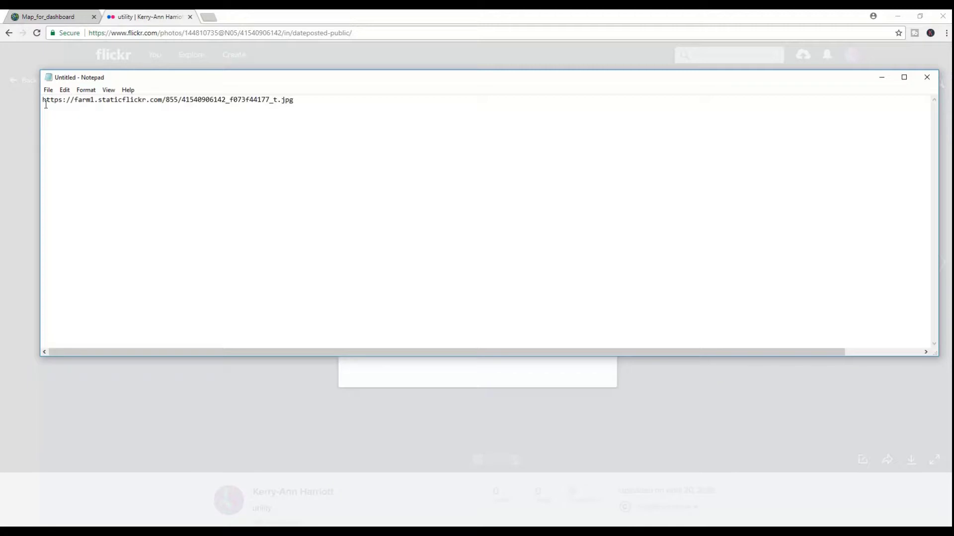
pyautogui.moveTo(43, 103); pyautogui.dragTo(297, 115)
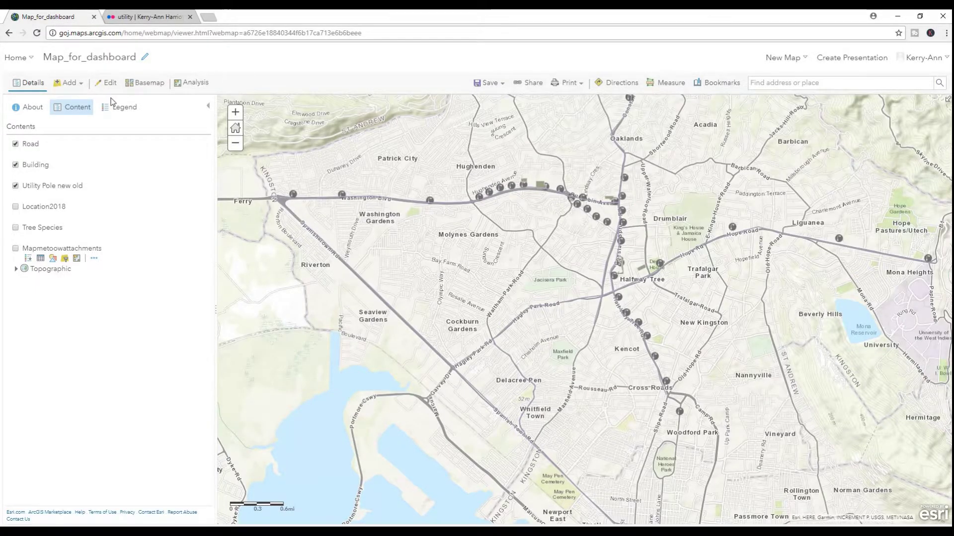
# - Title the Utility Pole new old pop-up 'History of this utility' and choose a custom attribute display
pyautogui.moveTo(128, 193)
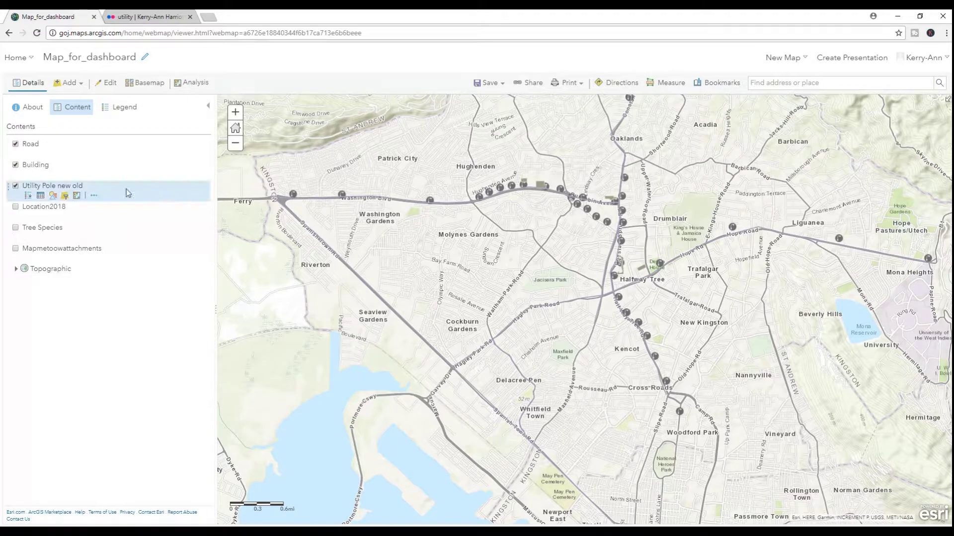
pyautogui.click(94, 196)
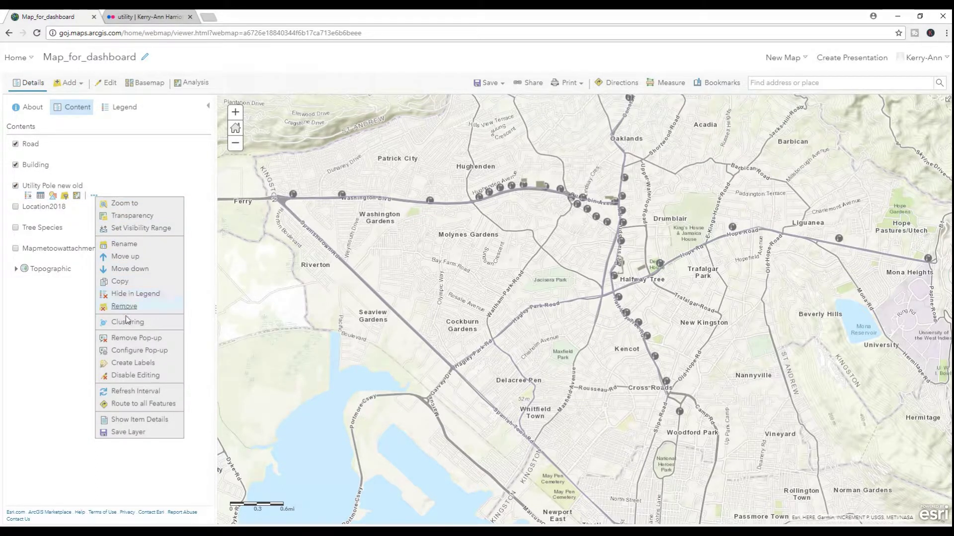
pyautogui.click(129, 352)
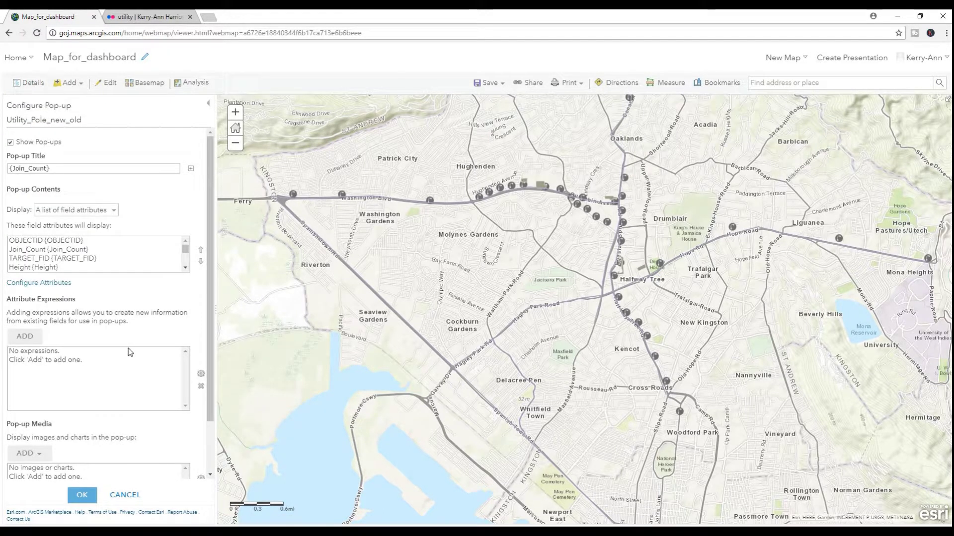
pyautogui.click(60, 169)
pyautogui.hotkey('ctrl', 'a')
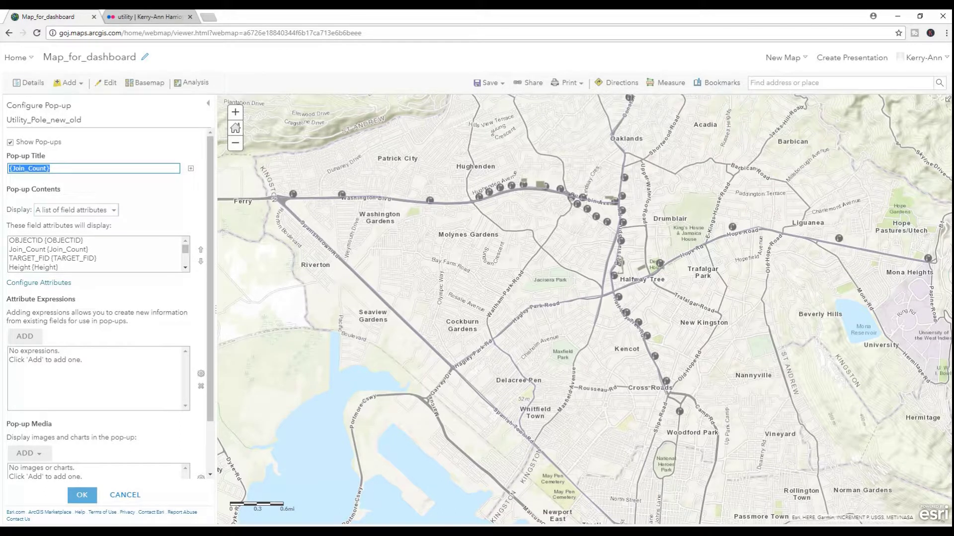
pyautogui.write('Histo')
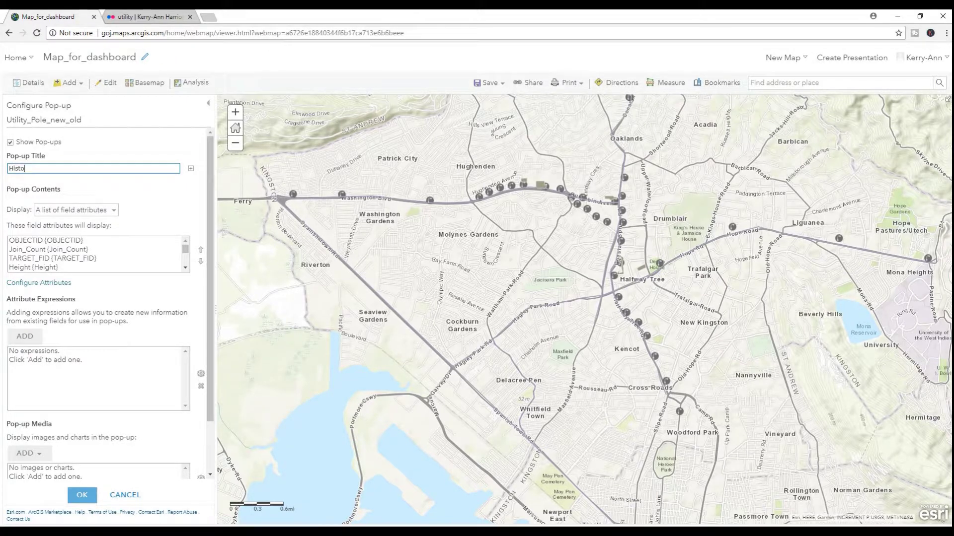
pyautogui.write('ry of this util')
pyautogui.click(106, 212)
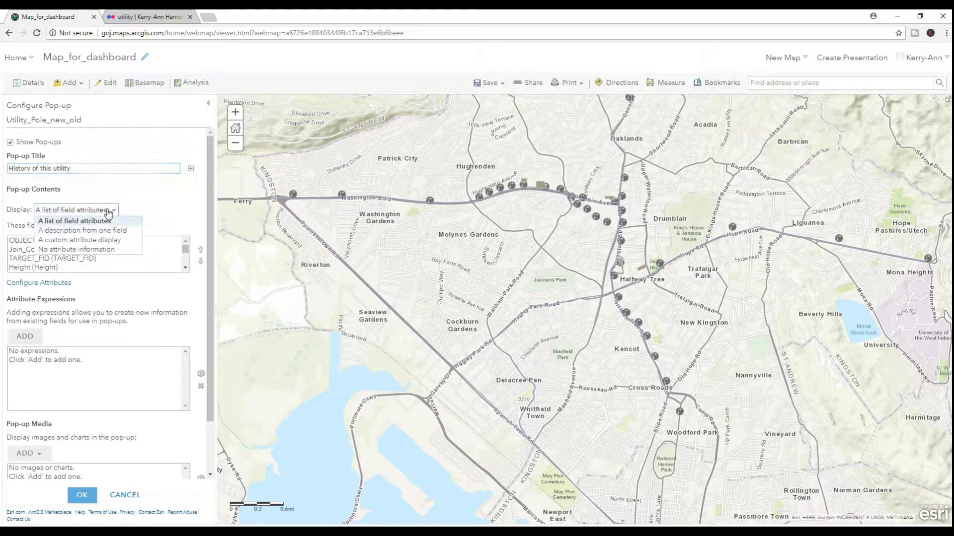
pyautogui.click(54, 241)
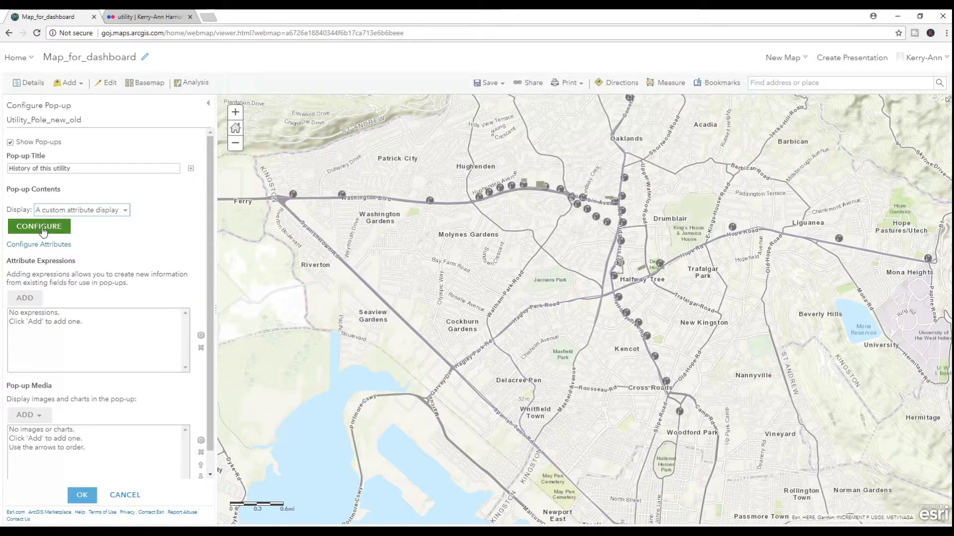
# - Paste the prepared pole history paragraph and re-insert the {Material_1} field from the field list
pyautogui.click(42, 227)
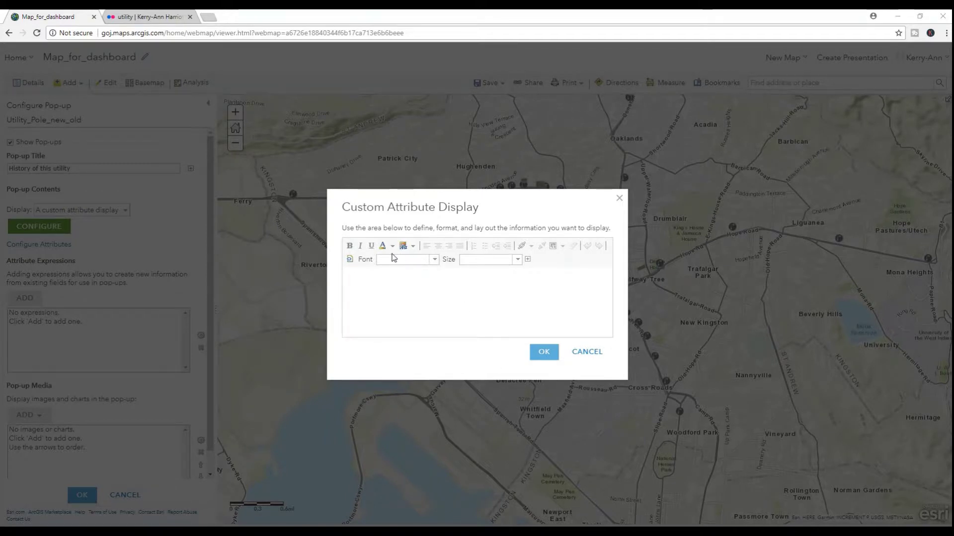
pyautogui.click(358, 278)
pyautogui.hotkey('ctrl', 'v')
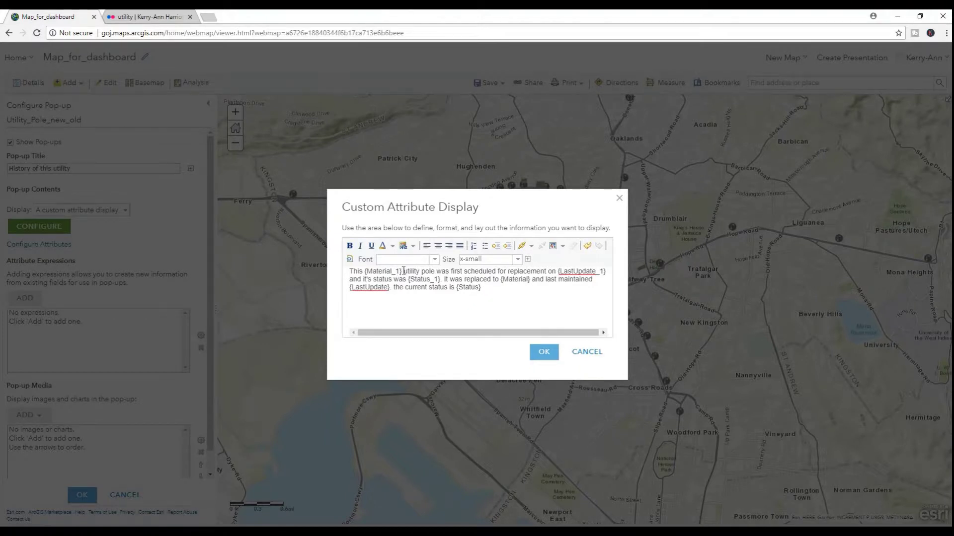
pyautogui.moveTo(403, 271); pyautogui.dragTo(363, 273)
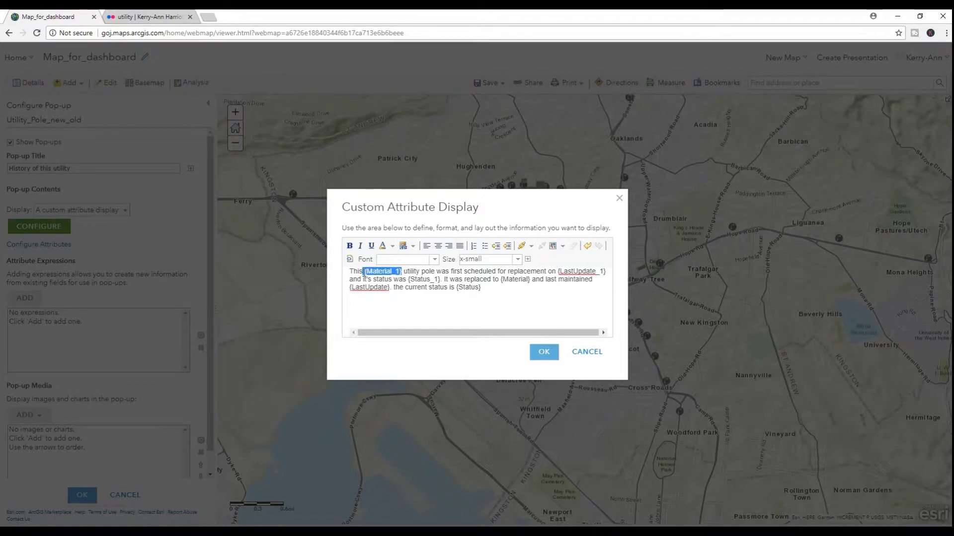
pyautogui.press('Delete')
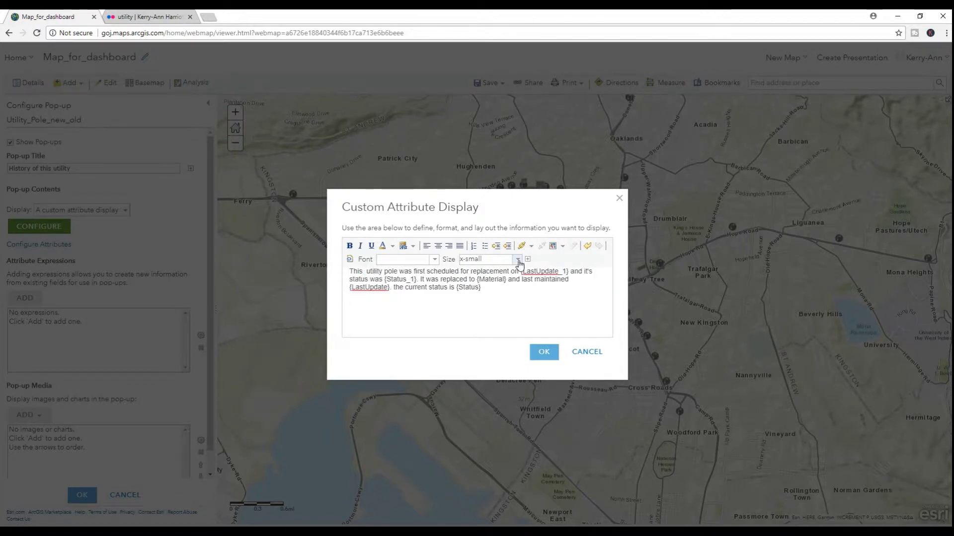
pyautogui.click(528, 259)
pyautogui.scroll(-3, 562, 286)
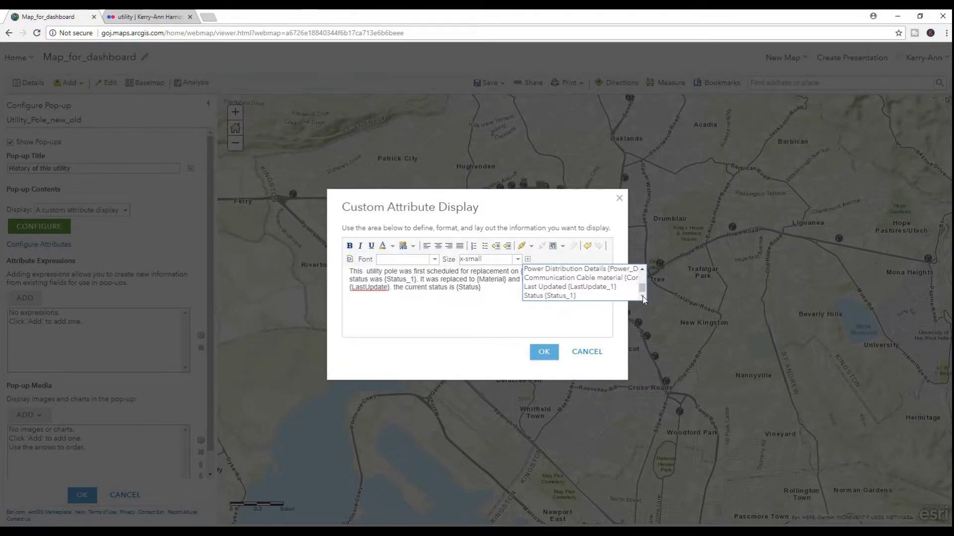
pyautogui.scroll(1, 641, 273)
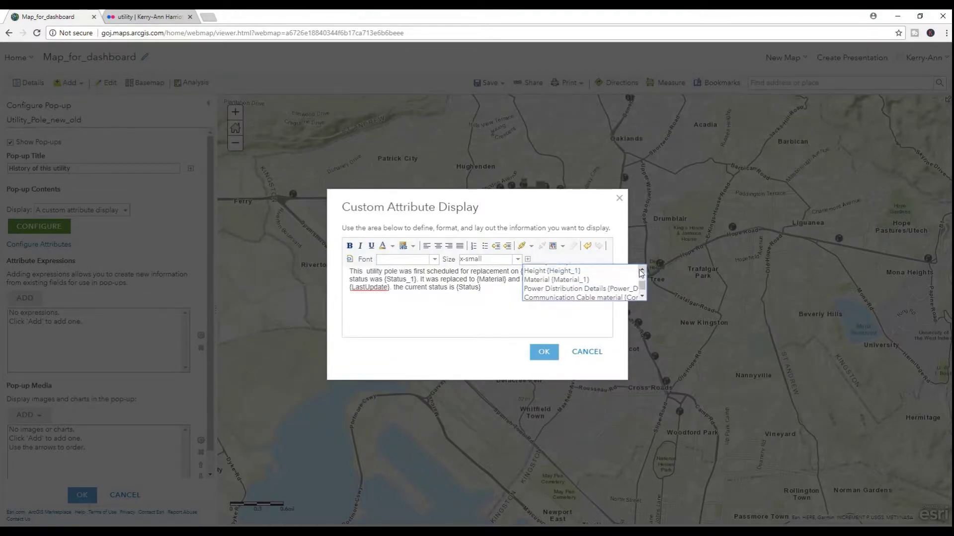
pyautogui.click(561, 279)
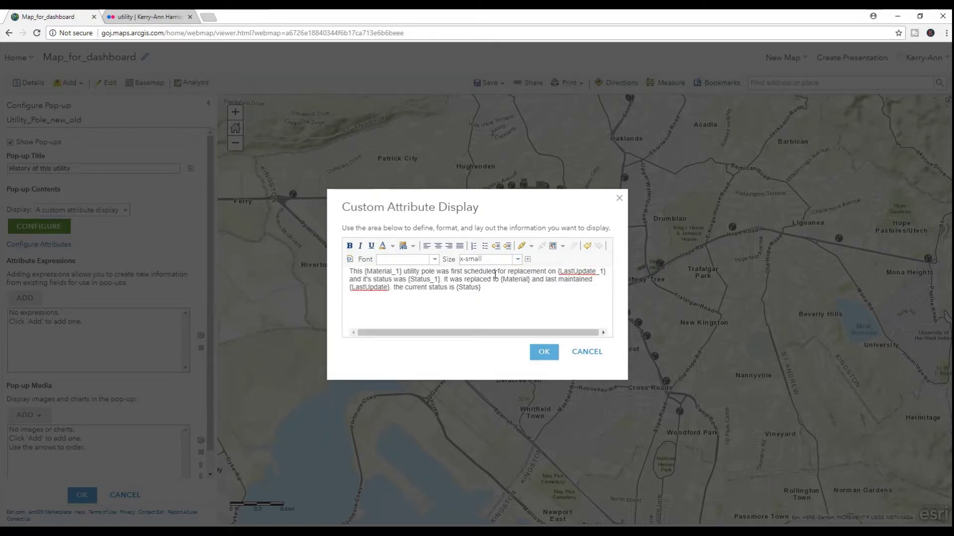
pyautogui.moveTo(482, 288); pyautogui.dragTo(335, 272)
# - Format the pop-up paragraph at small size in Verdana, after trying Tahoma and Garamond
pyautogui.click(517, 259)
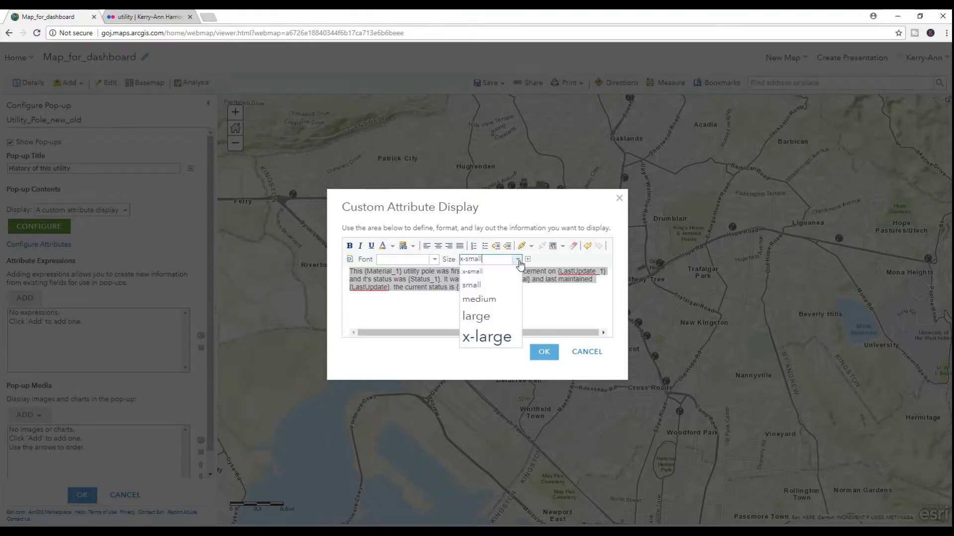
pyautogui.click(471, 285)
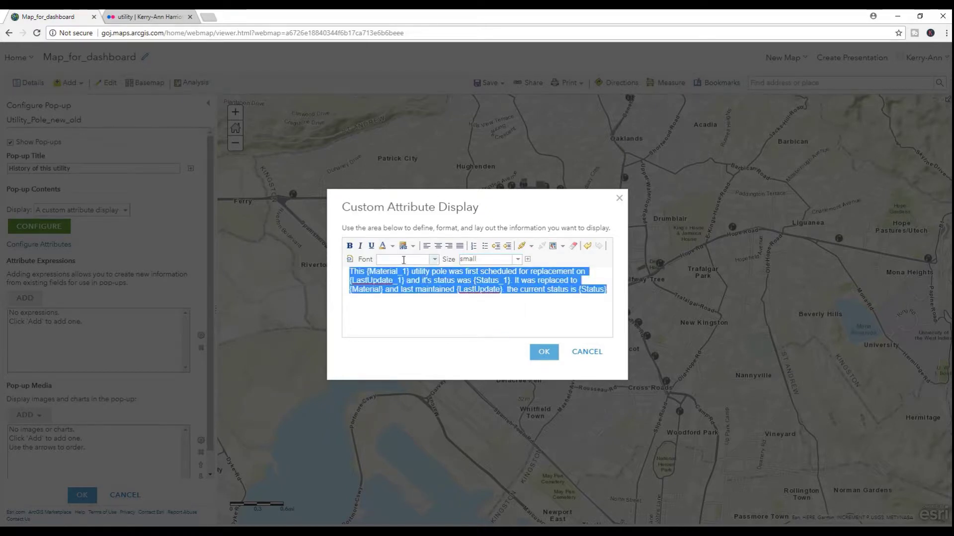
pyautogui.click(435, 260)
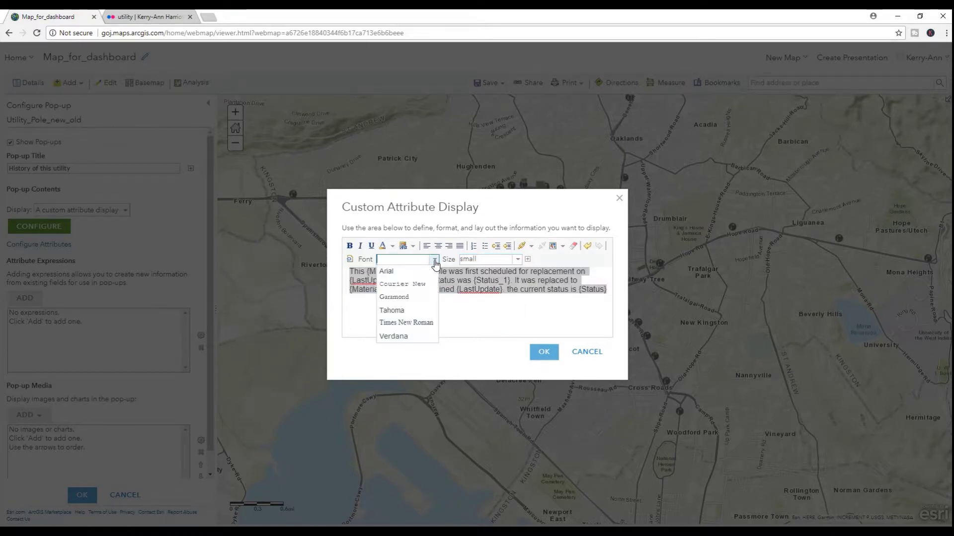
pyautogui.click(397, 310)
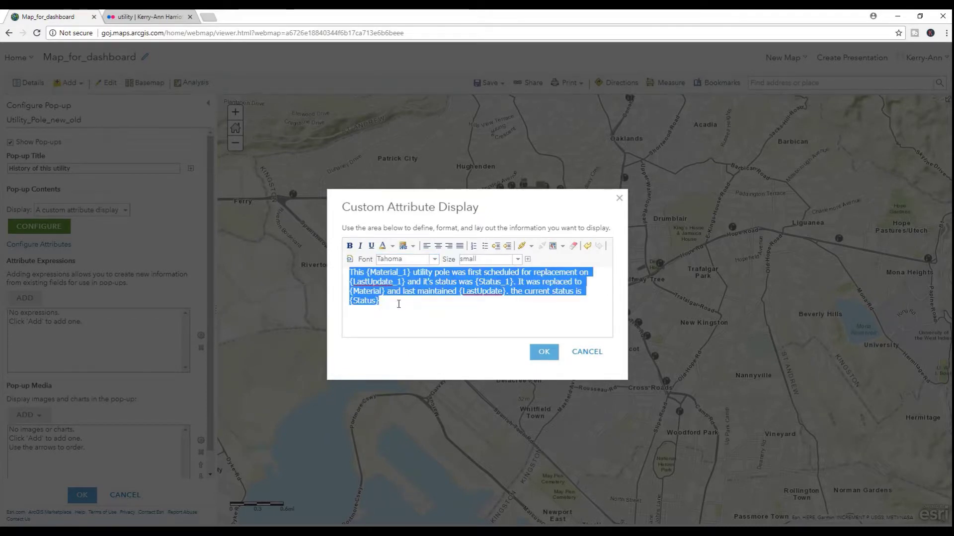
pyautogui.click(434, 259)
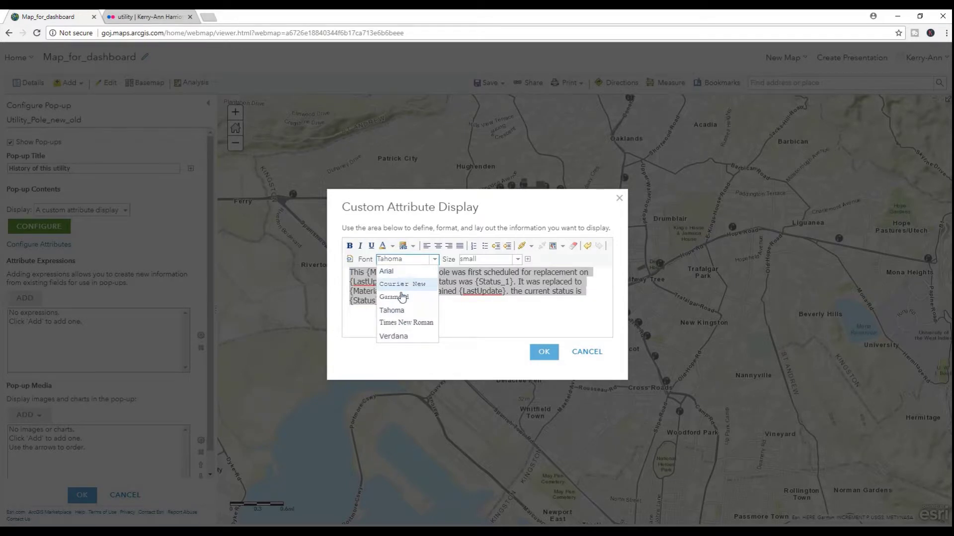
pyautogui.click(401, 297)
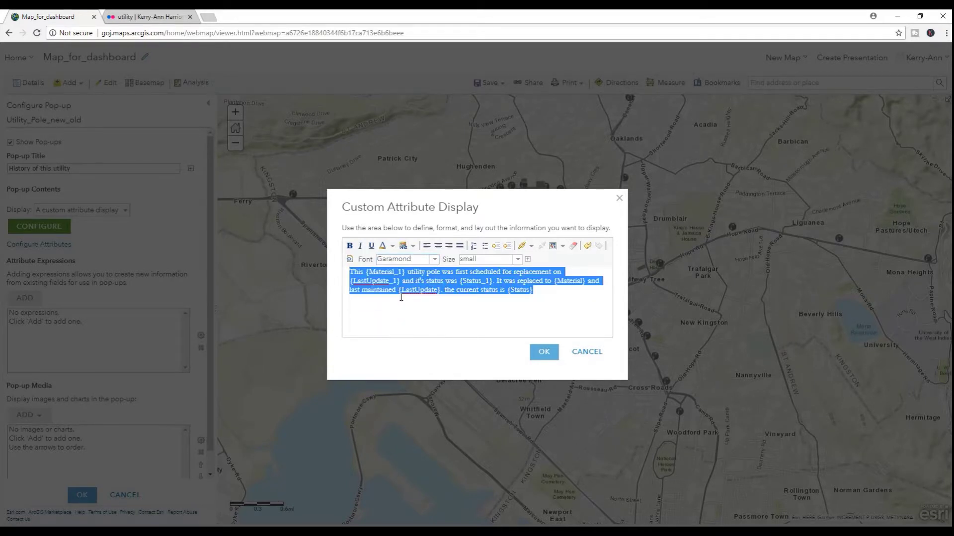
pyautogui.click(434, 259)
pyautogui.click(392, 335)
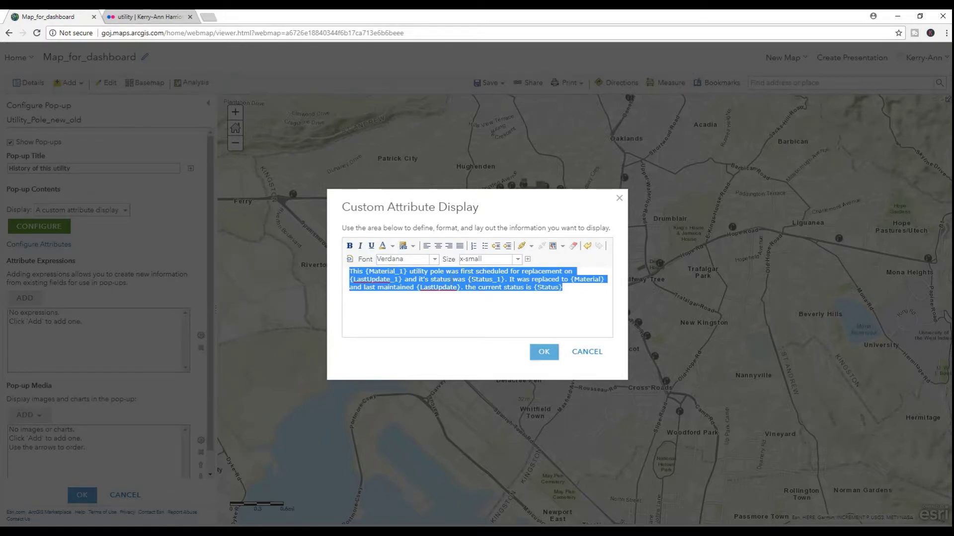
pyautogui.click(469, 281)
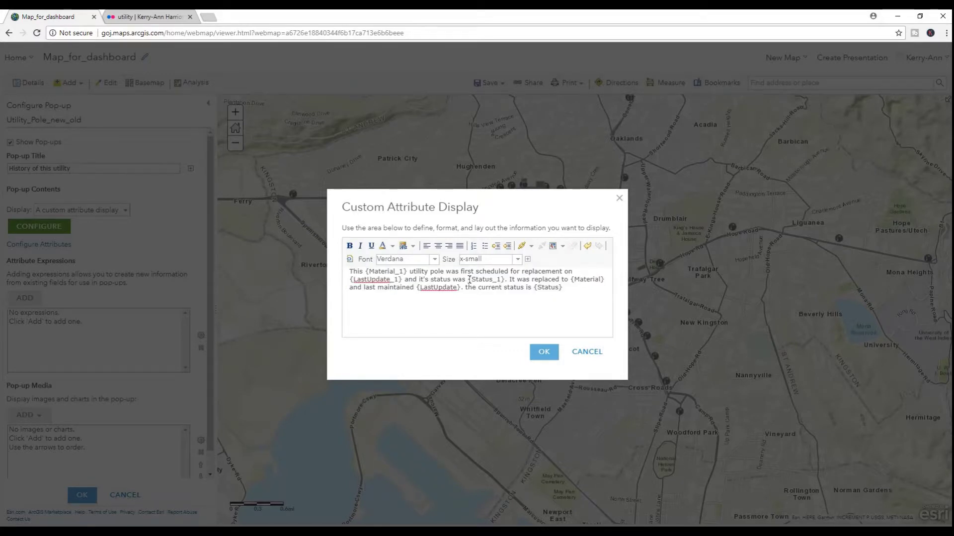
# - Colour the {Status_1} placeholder blue and recolour the {Status} placeholder
pyautogui.moveTo(469, 280); pyautogui.dragTo(504, 282)
pyautogui.click(392, 246)
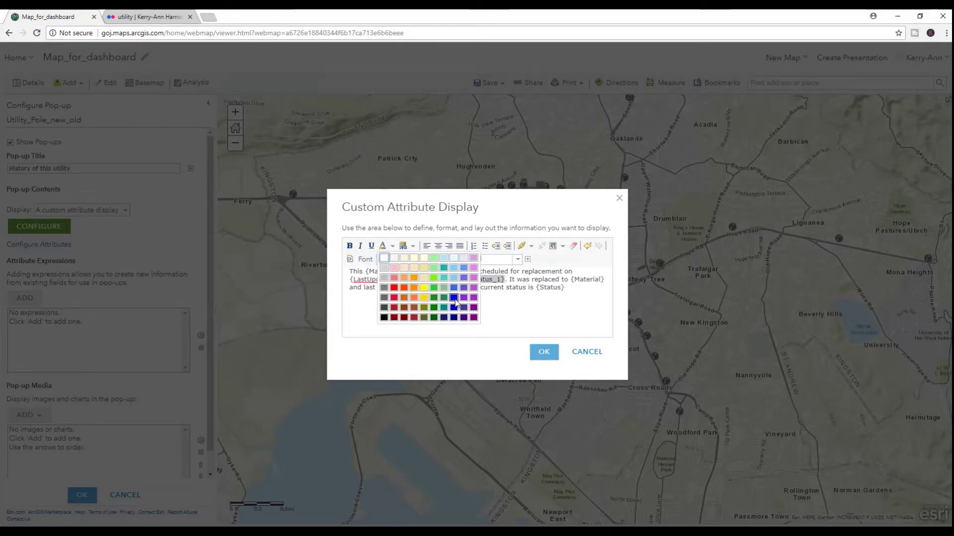
pyautogui.click(454, 313)
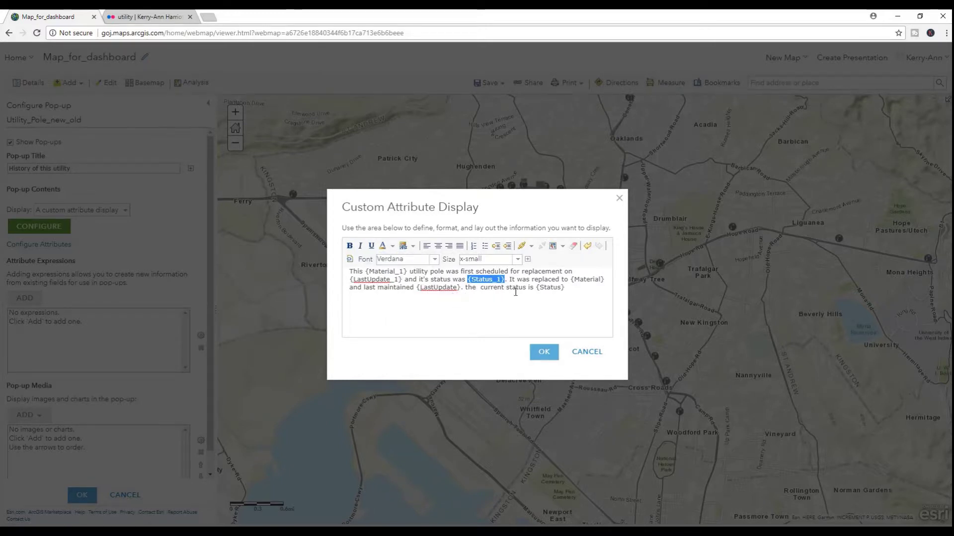
pyautogui.moveTo(566, 291); pyautogui.dragTo(538, 292)
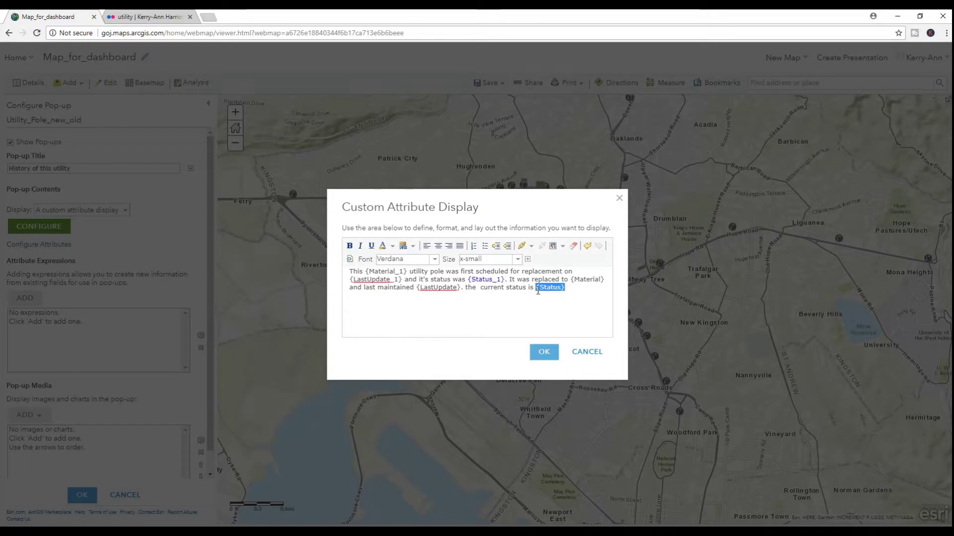
pyautogui.click(384, 249)
pyautogui.click(393, 297)
# - Capitalise 'The' at the start of the sentence and apply the custom pop-up text
pyautogui.click(468, 289)
pyautogui.press('BackSpace')
pyautogui.write('T')
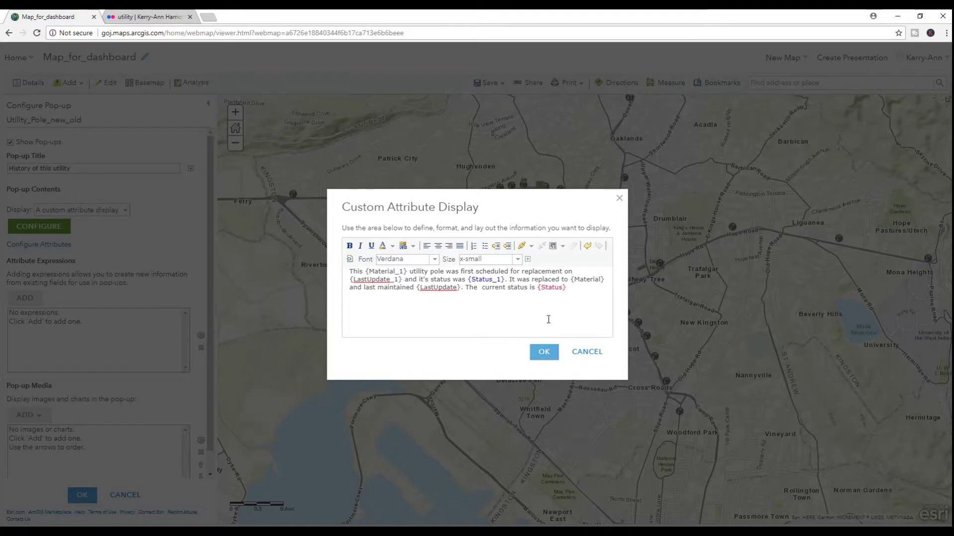
pyautogui.click(543, 352)
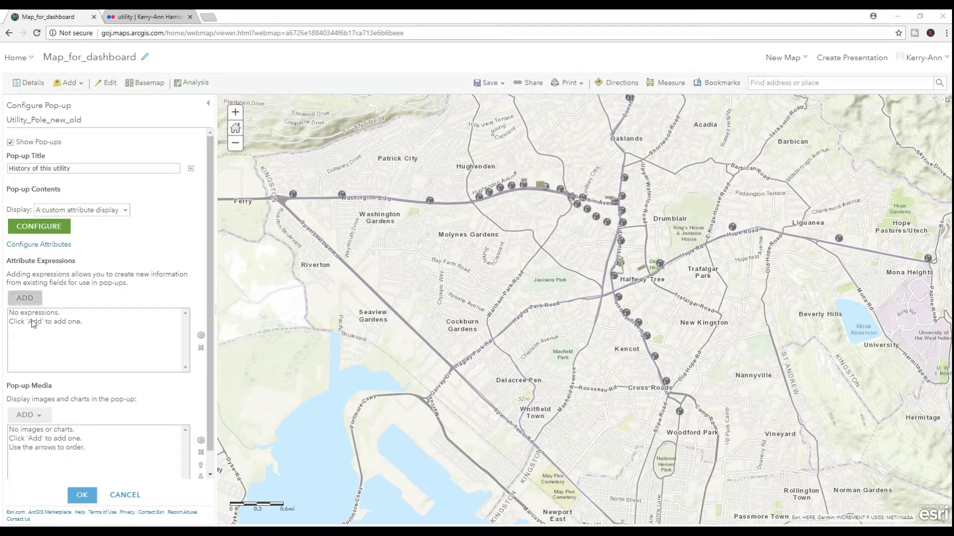
# - Add a pop-up image titled 'This Utility' with caption 'Just a picture of an ordinary pole'
pyautogui.click(35, 417)
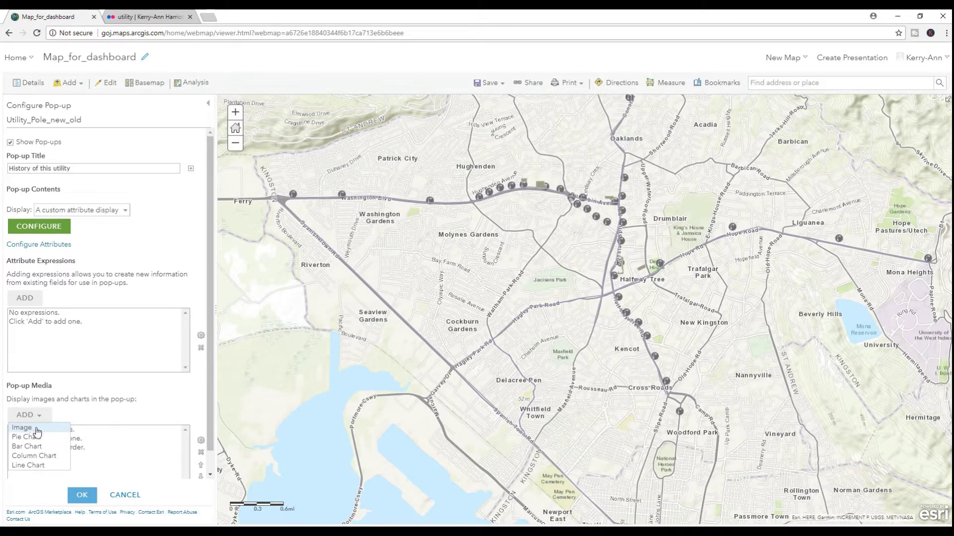
pyautogui.click(24, 428)
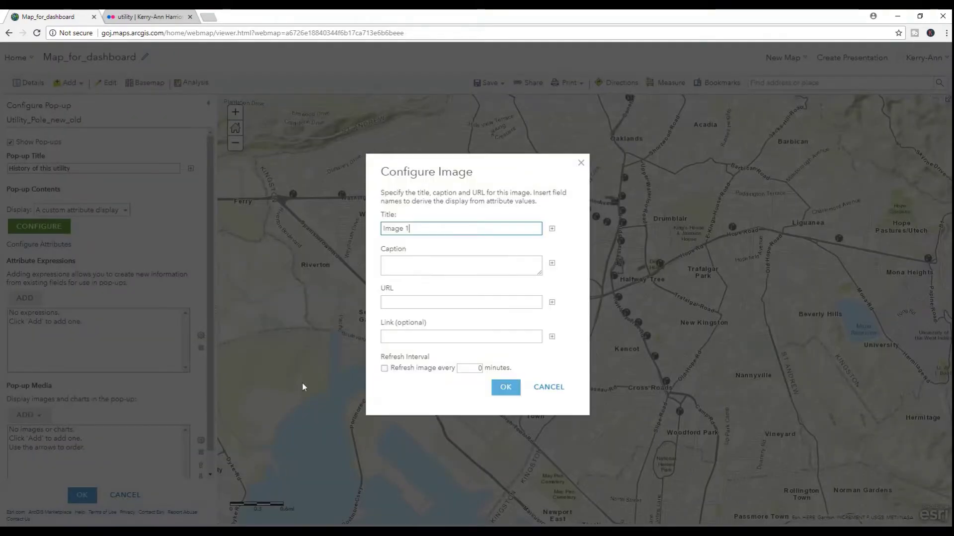
pyautogui.moveTo(413, 228); pyautogui.dragTo(382, 228)
pyautogui.write('This')
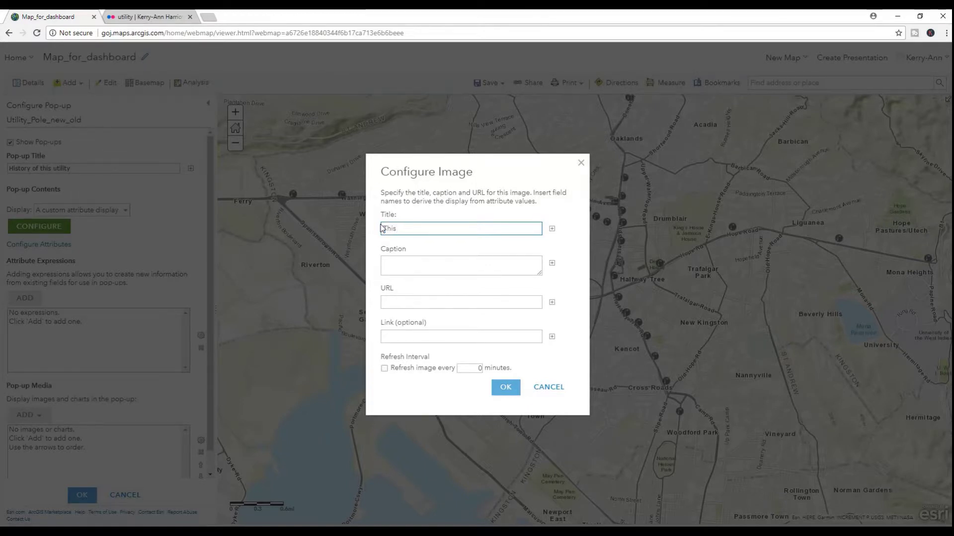
pyautogui.write(' Utility')
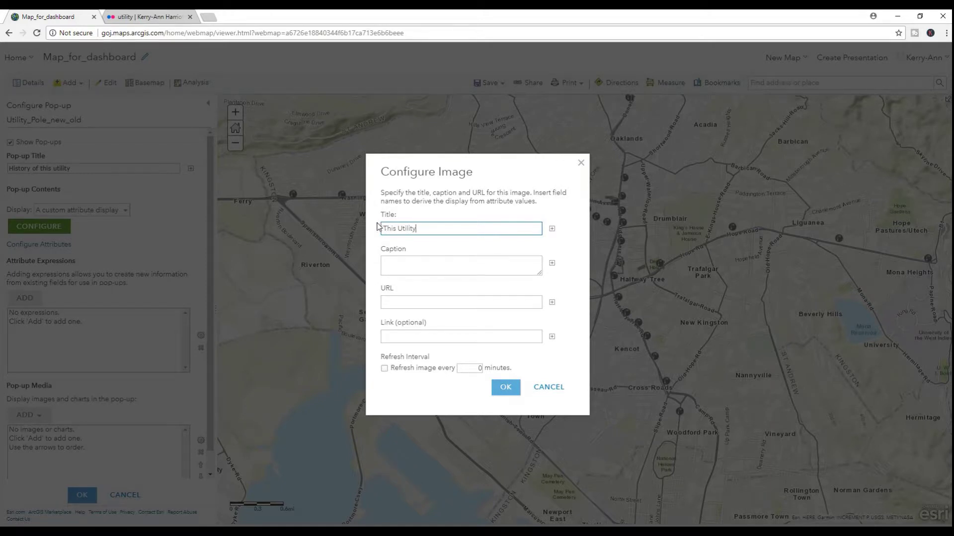
pyautogui.click(392, 258)
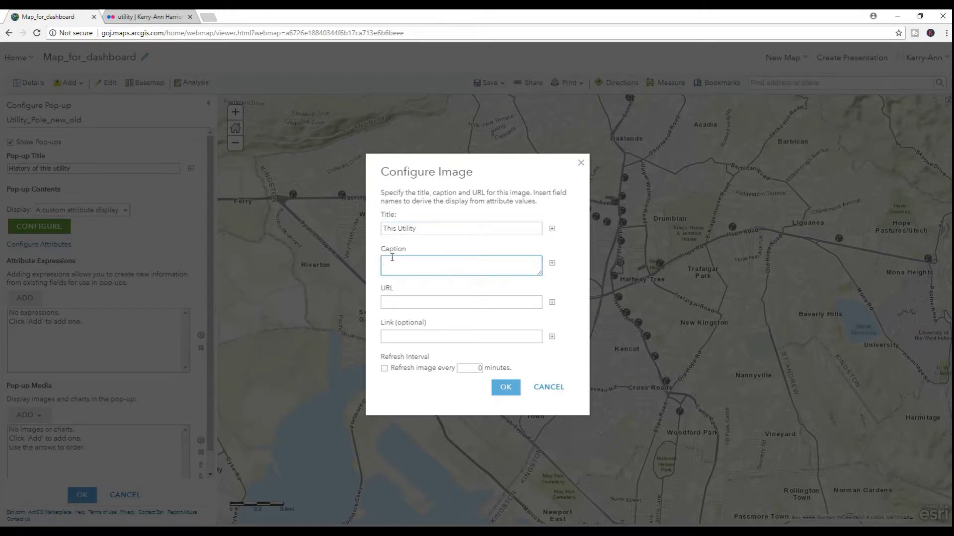
pyautogui.write('Just a')
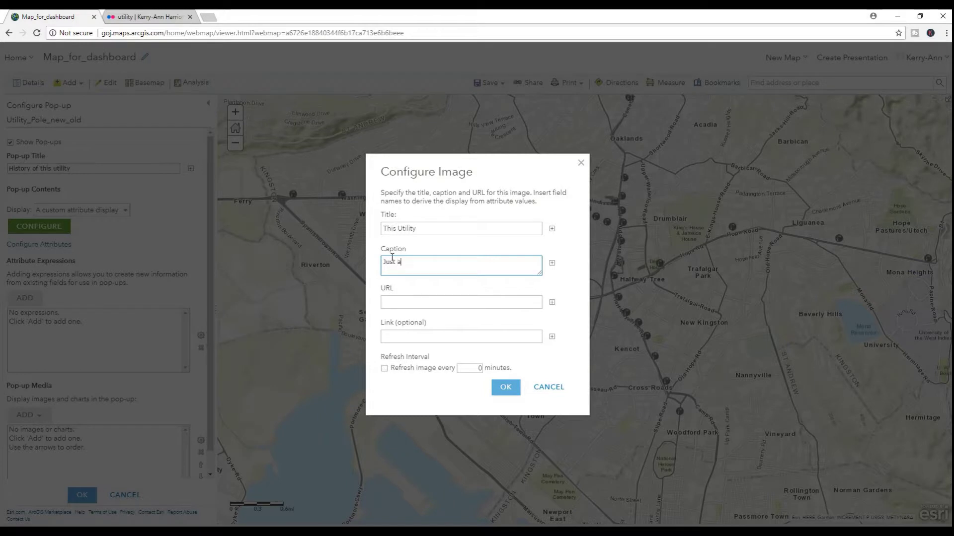
pyautogui.write(' picture of an ordinary pole')
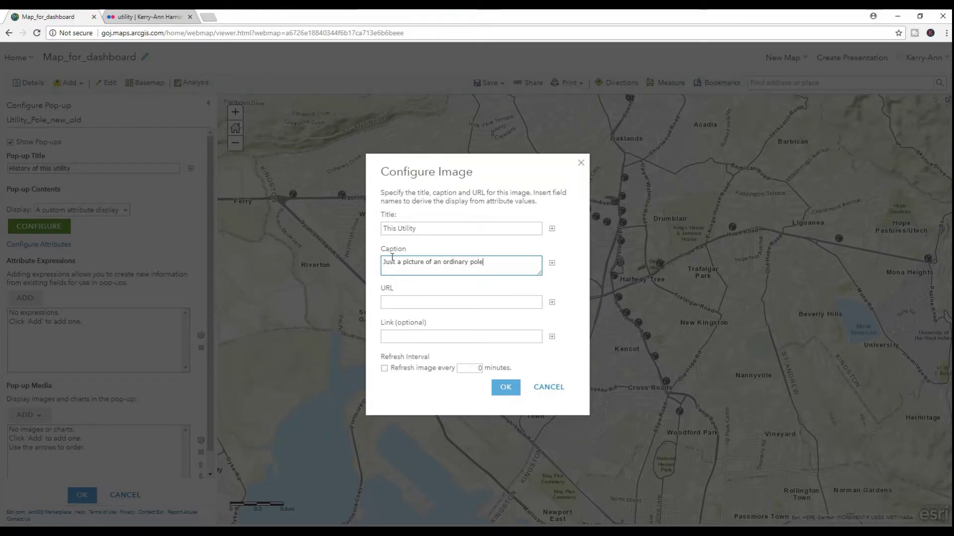
# - Fetch the Flickr photo address from the Notepad notes
pyautogui.moveTo(401, 531)
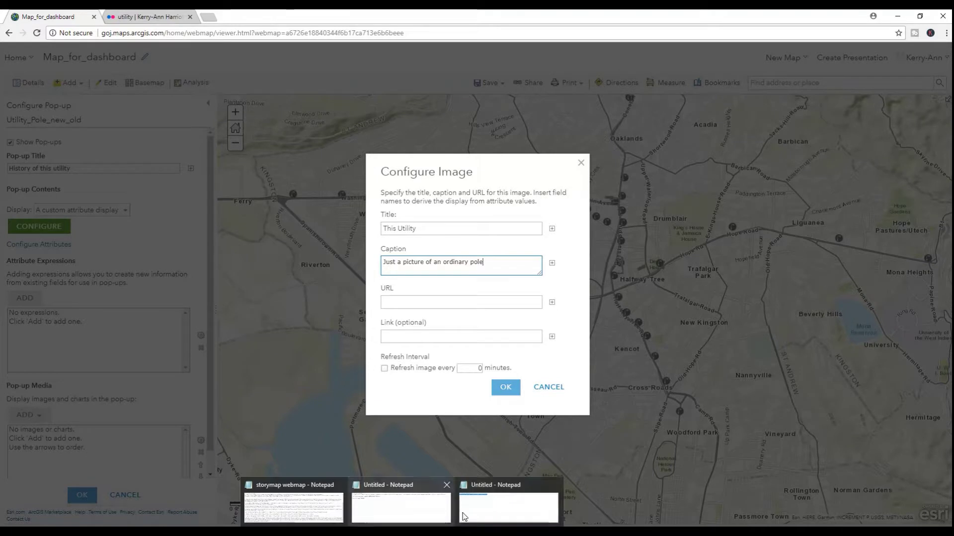
pyautogui.click(494, 503)
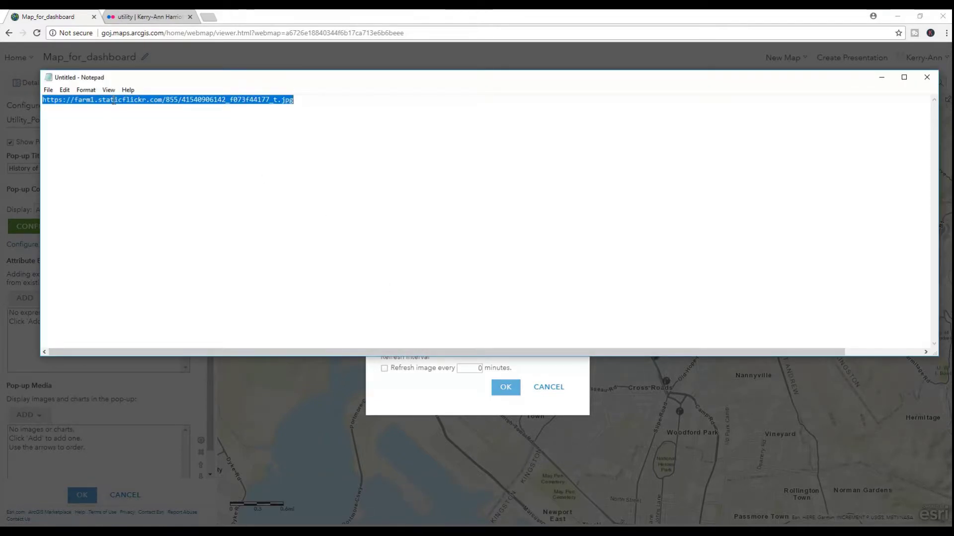
pyautogui.click(872, 75)
# - Set the image URL to the Flickr thumbnail and its link to the YouTube video, then confirm
pyautogui.click(402, 303)
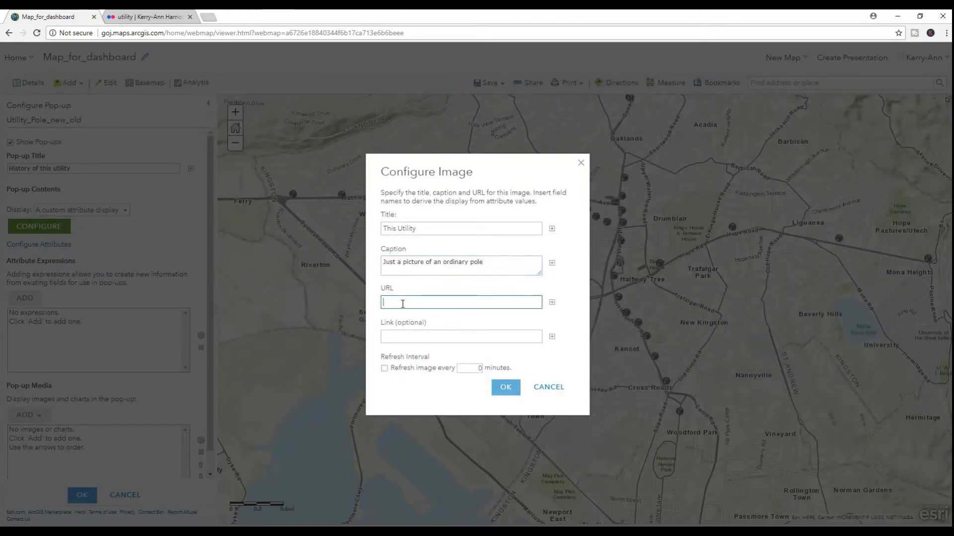
pyautogui.hotkey('ctrl', 'v')
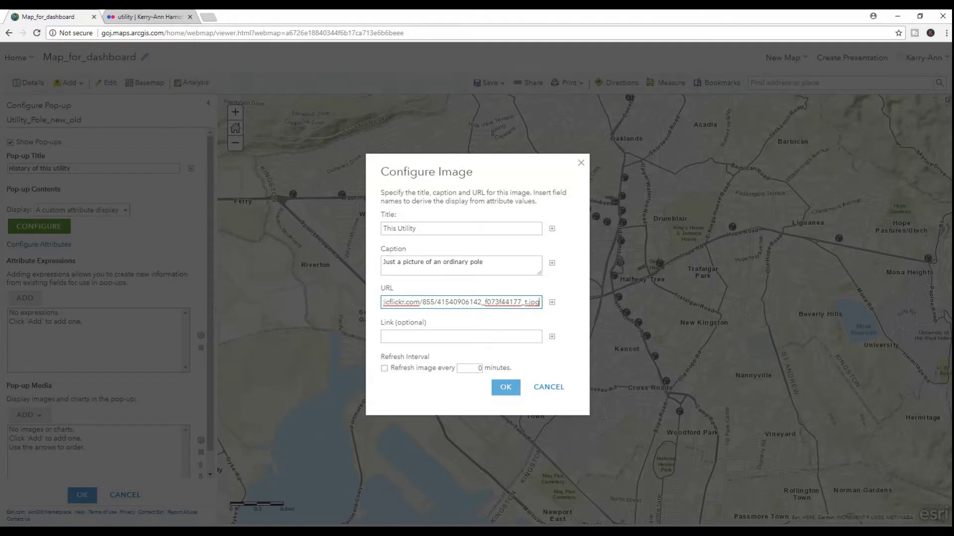
pyautogui.click(401, 531)
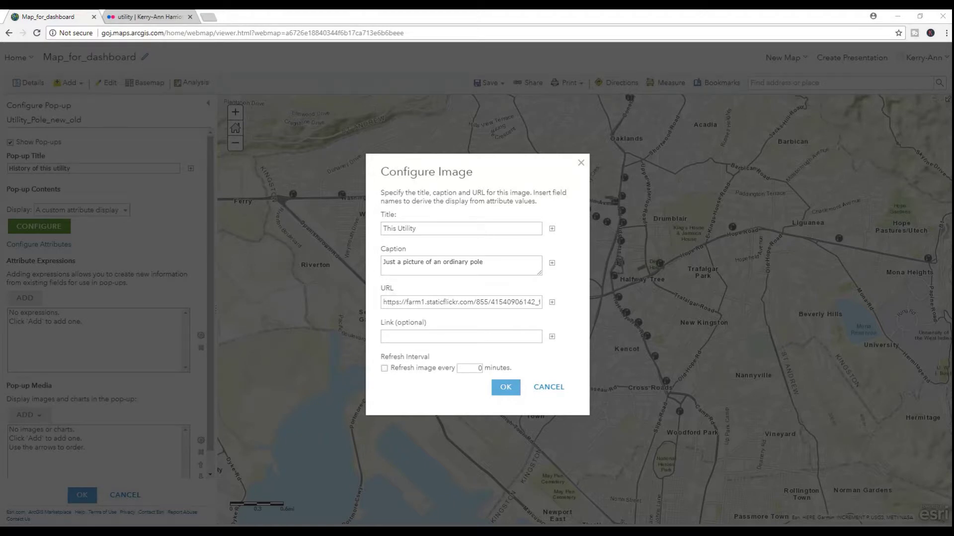
pyautogui.click(442, 168)
pyautogui.click(454, 336)
pyautogui.write('https://youtu.be/TbIrUCwfZ18')
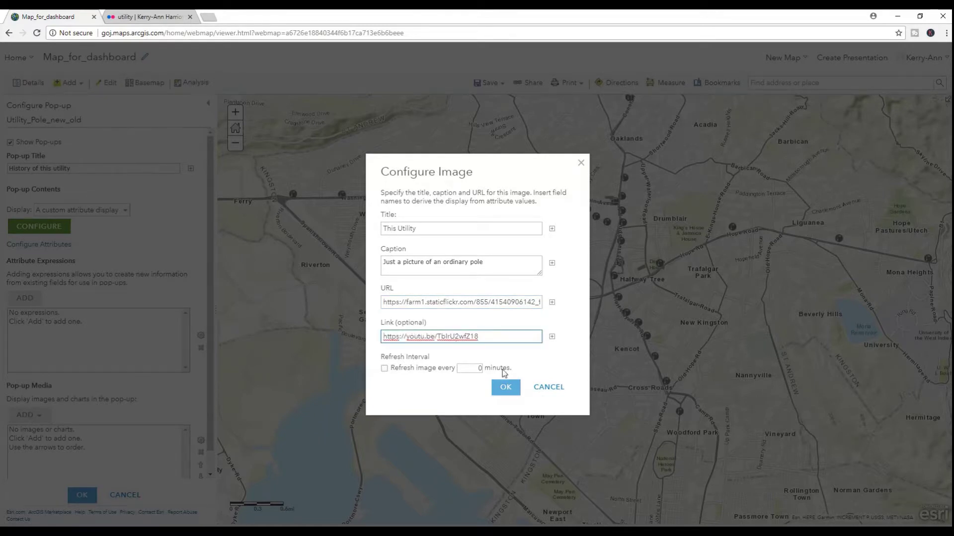
pyautogui.click(505, 388)
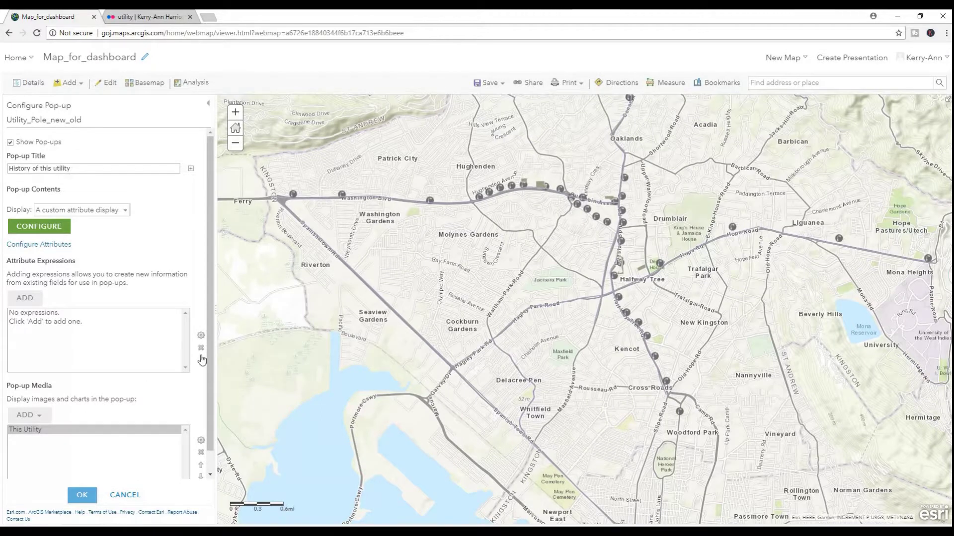
# - Apply the pole pop-up and view a pole's pop-up near Washington Gardens
pyautogui.click(75, 495)
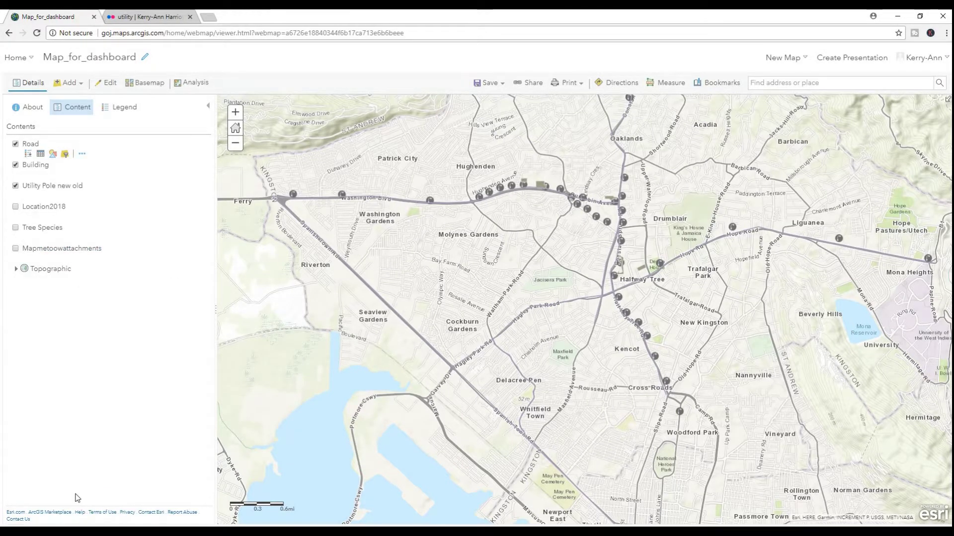
pyautogui.click(430, 201)
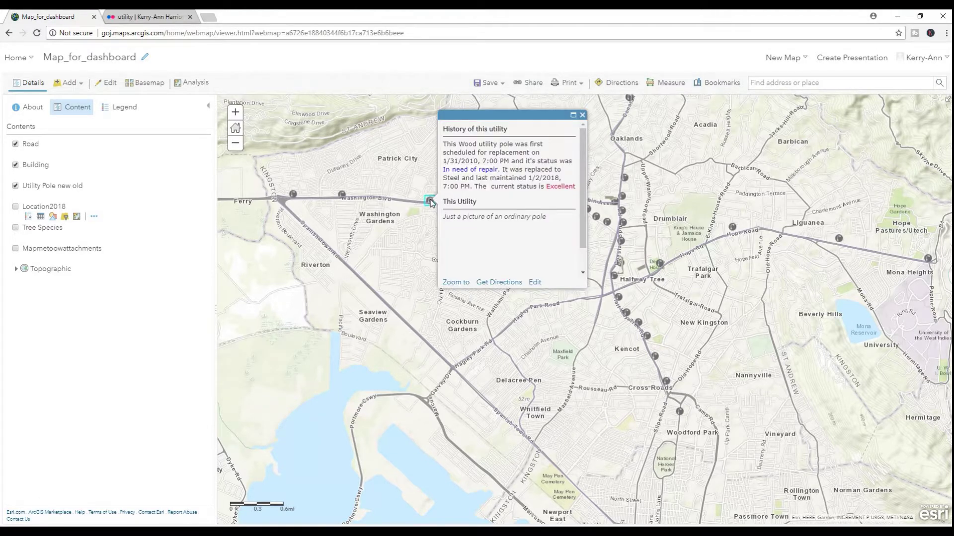
pyautogui.scroll(-1, 517, 208)
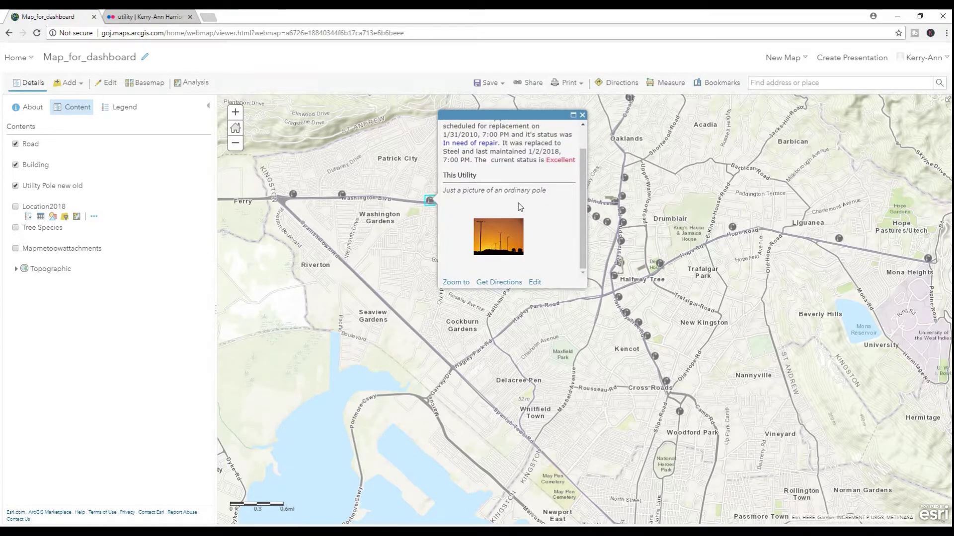
# - Check that the pole photo opens the YouTube video, then close that tab
pyautogui.click(496, 241)
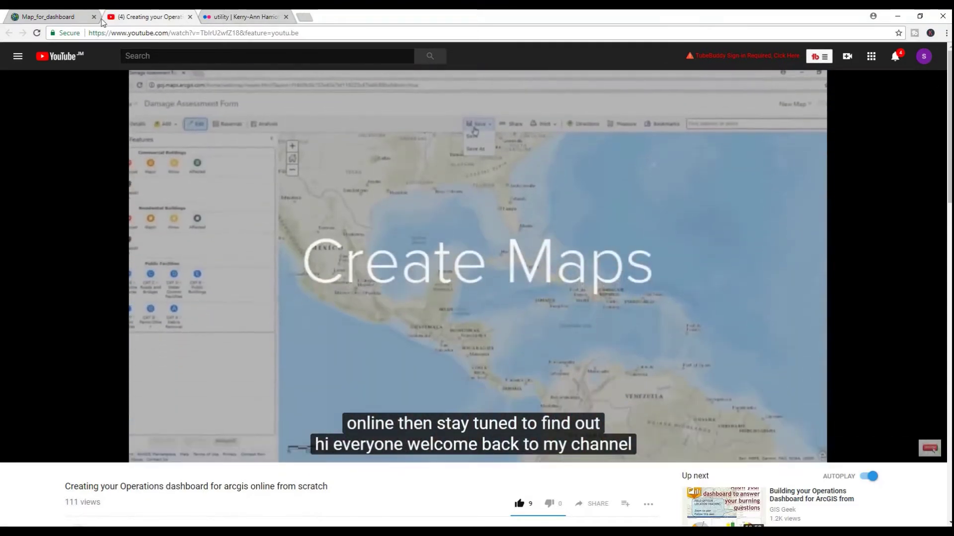
pyautogui.click(69, 16)
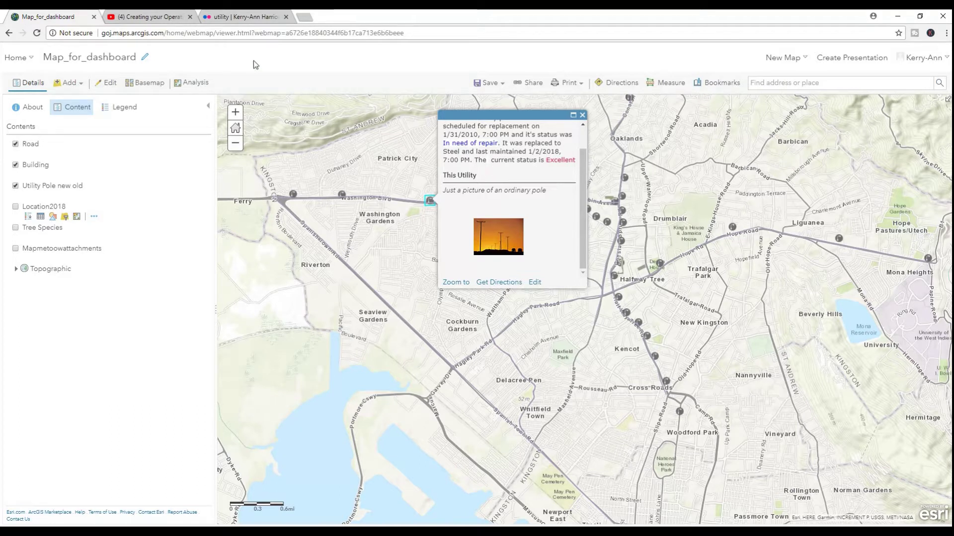
pyautogui.click(190, 18)
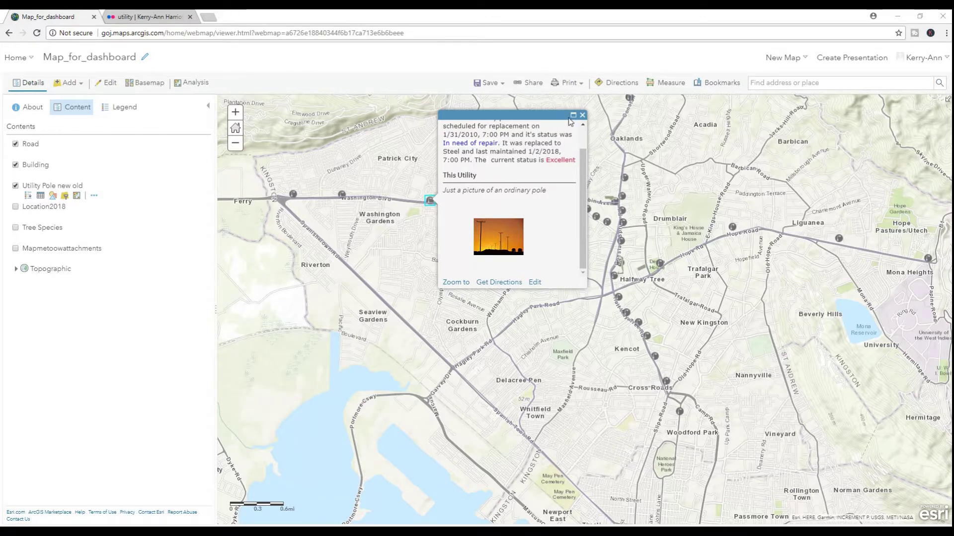
pyautogui.scroll(1, 549, 197)
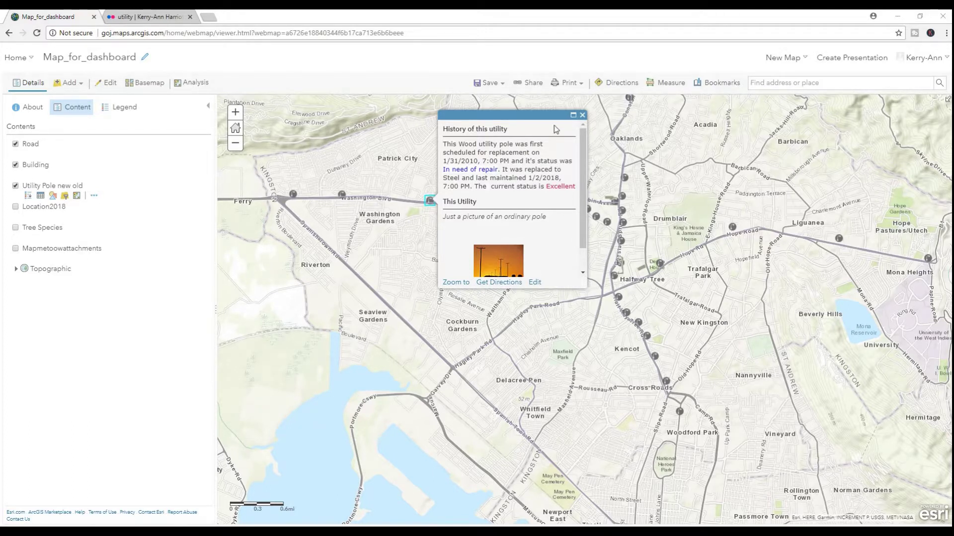
# - Close the pole pop-up, save Map_for_dashboard, and turn on the Tree Species layer
pyautogui.click(582, 115)
pyautogui.click(488, 83)
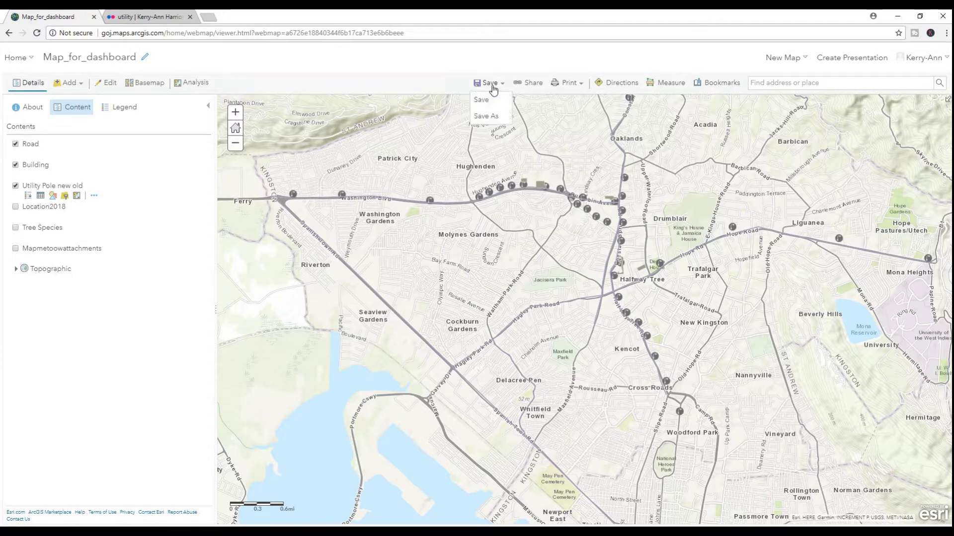
pyautogui.click(490, 102)
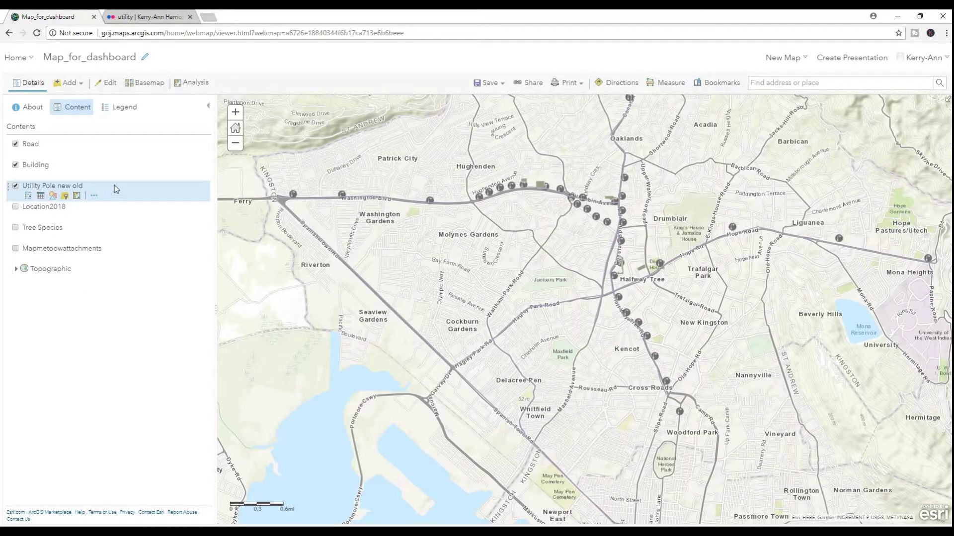
pyautogui.click(15, 228)
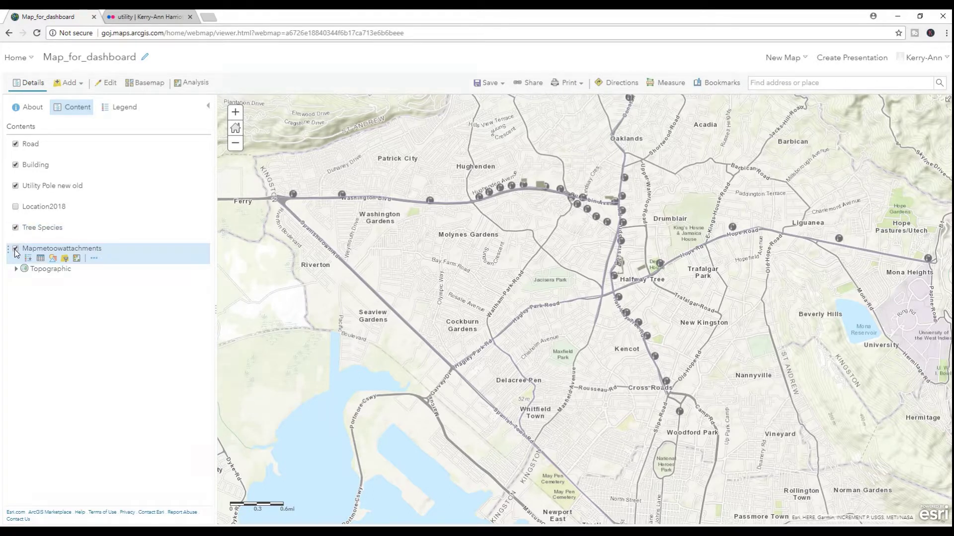
pyautogui.click(94, 237)
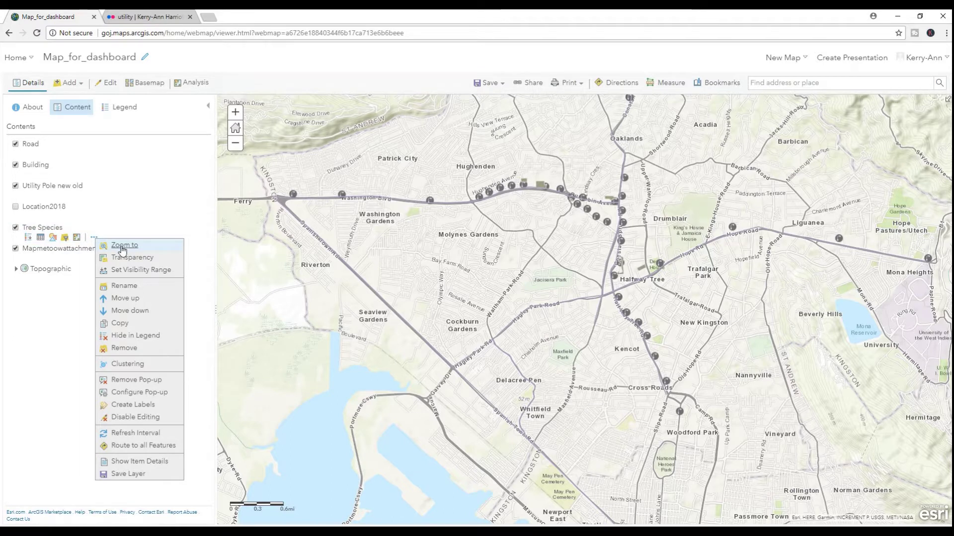
pyautogui.click(119, 246)
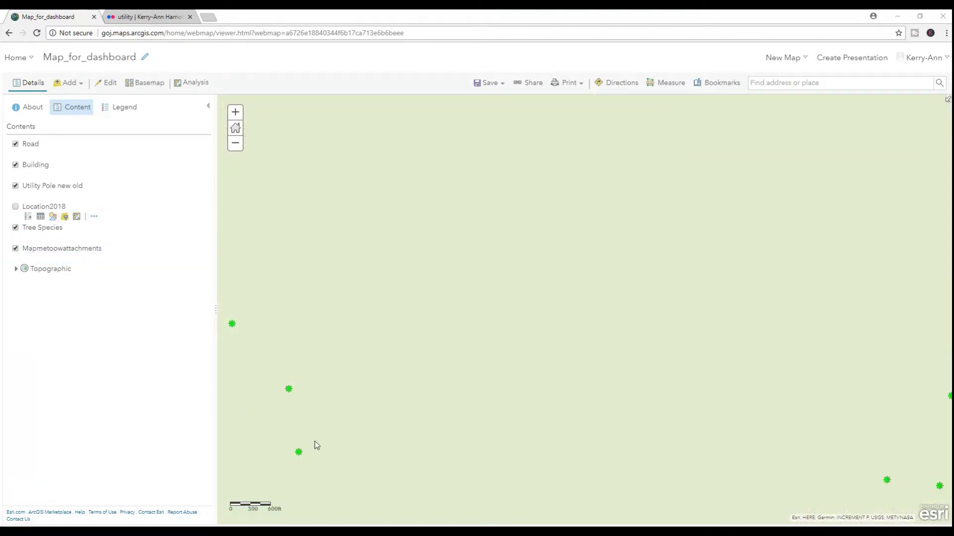
pyautogui.scroll(-1, 370, 405)
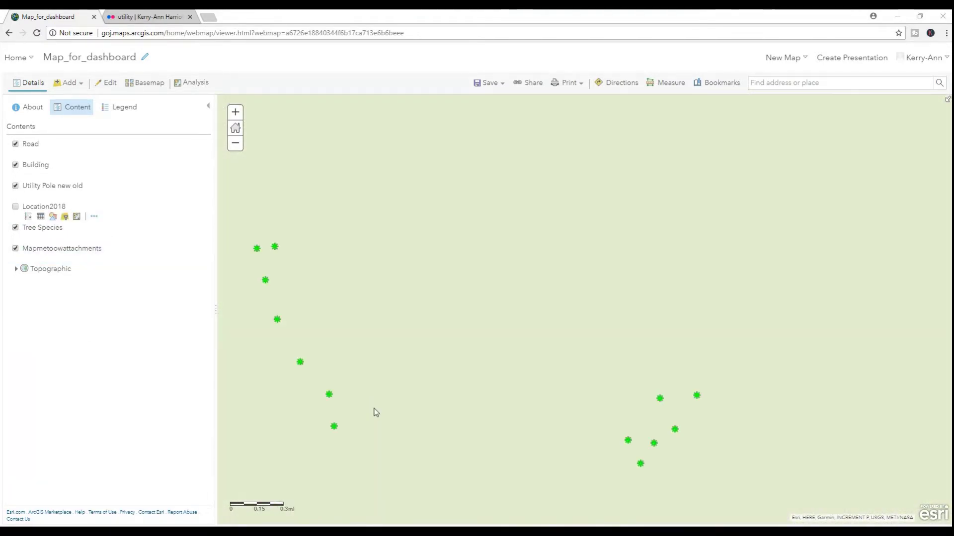
pyautogui.moveTo(436, 422); pyautogui.dragTo(507, 365)
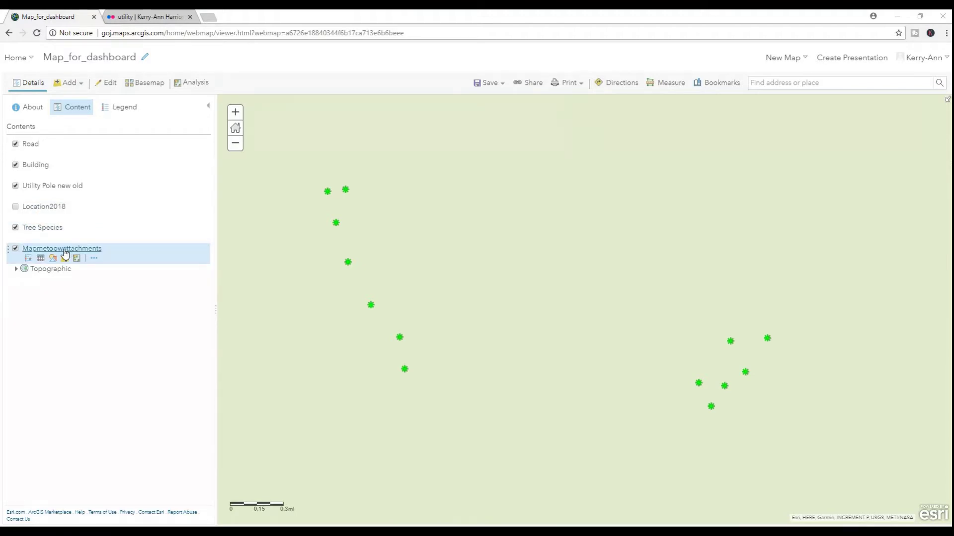
pyautogui.click(346, 191)
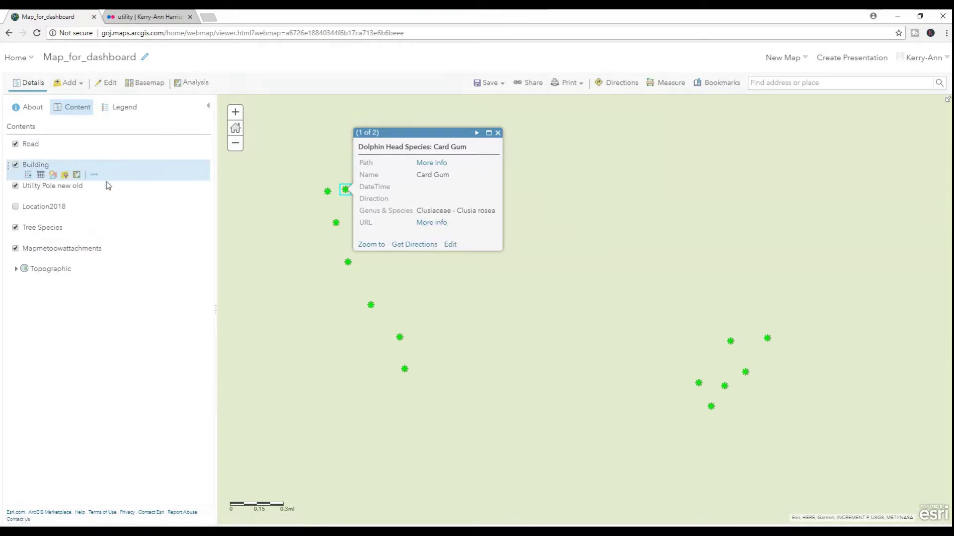
pyautogui.moveTo(42, 257)
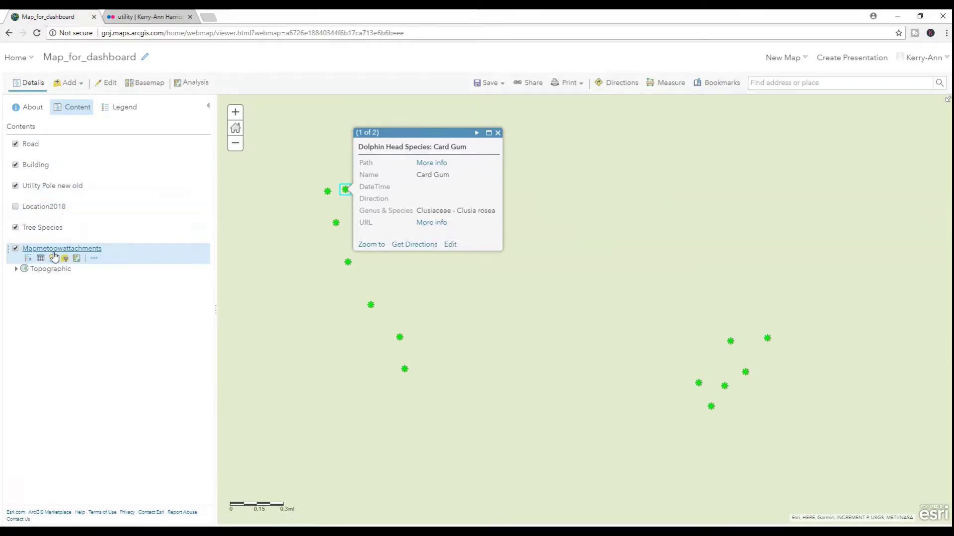
pyautogui.click(274, 355)
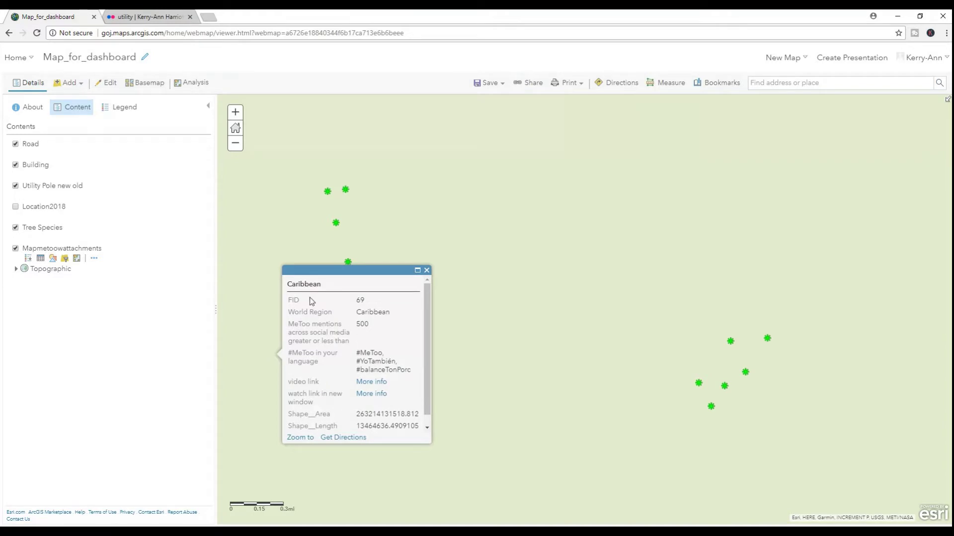
pyautogui.scroll(-1, 362, 365)
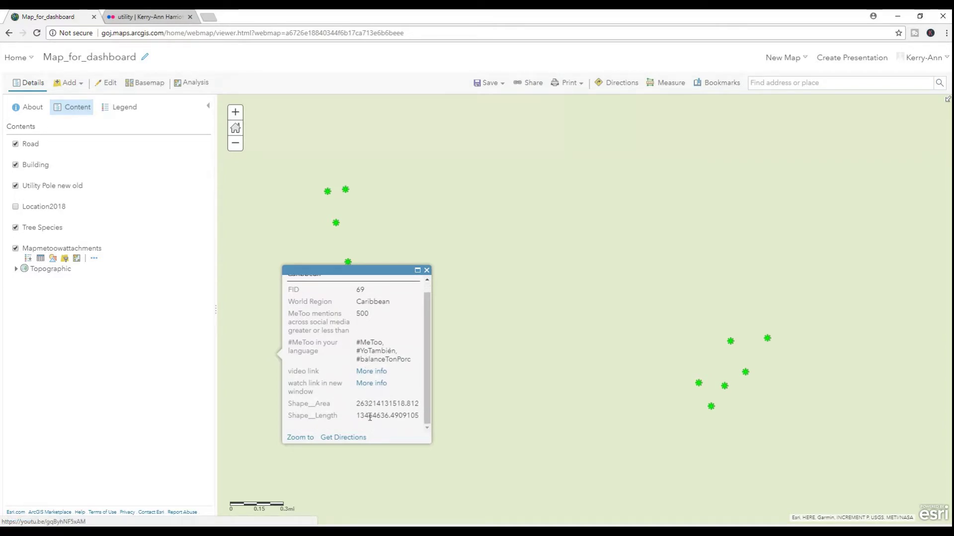
pyautogui.scroll(1, 372, 389)
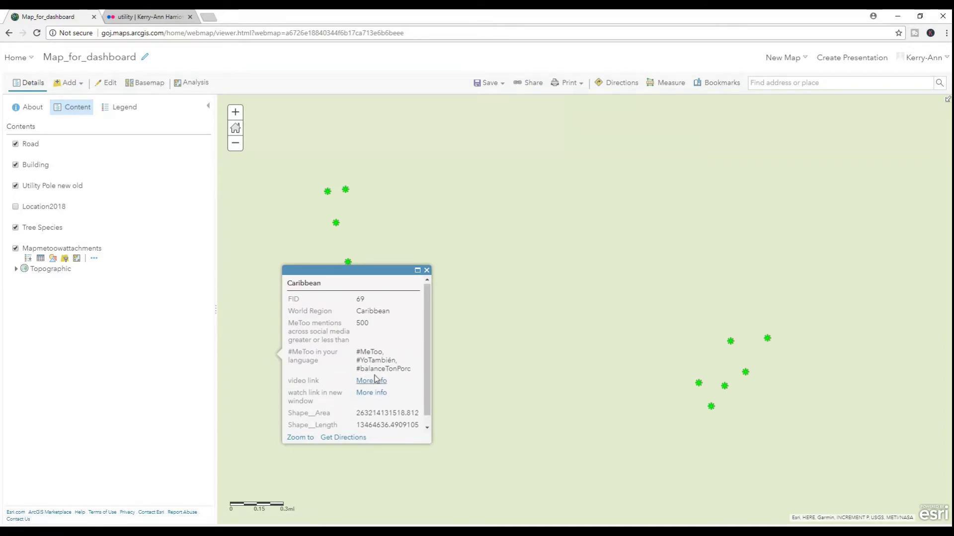
pyautogui.click(426, 270)
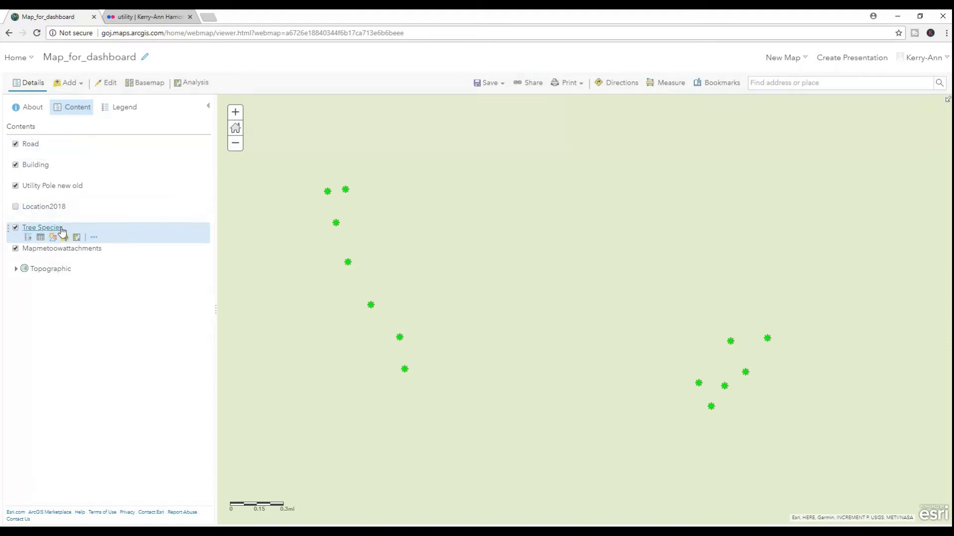
# - Show the Mapmetoowattachments attribute table and enlarge it to display its 25 features
pyautogui.click(40, 237)
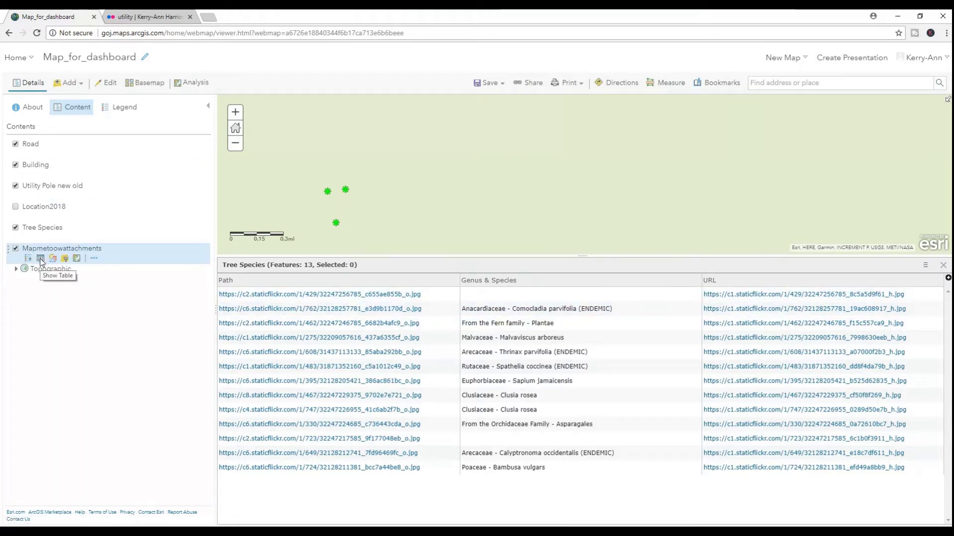
pyautogui.click(41, 259)
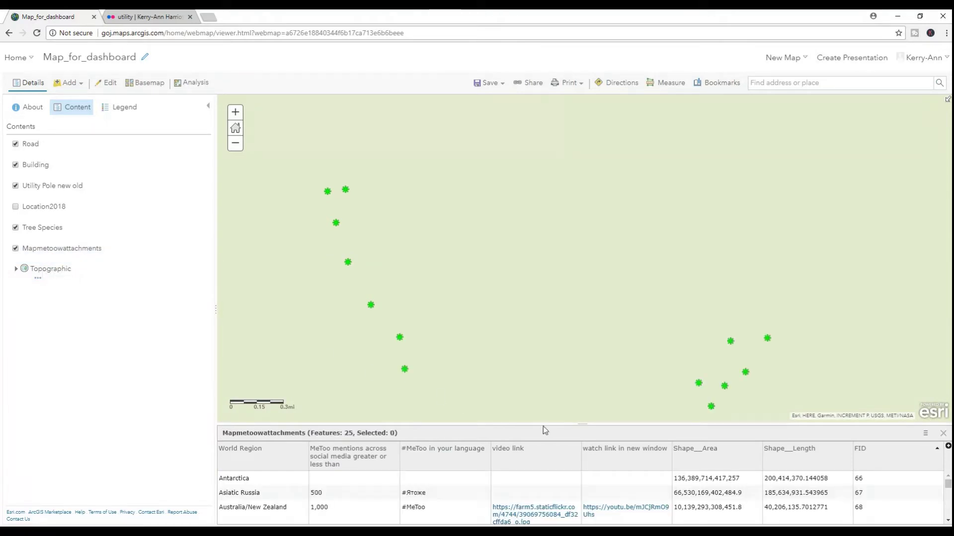
pyautogui.moveTo(543, 425); pyautogui.dragTo(532, 265)
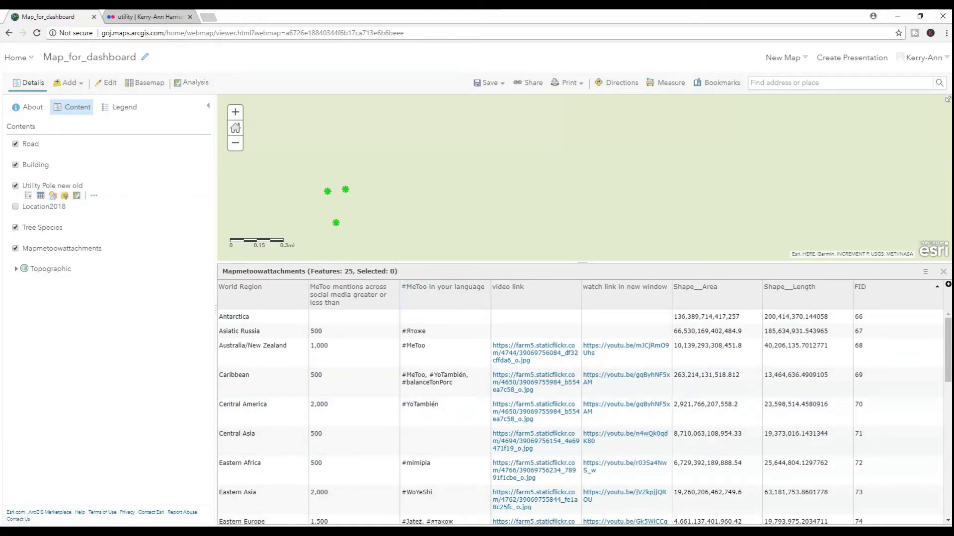
pyautogui.click(93, 238)
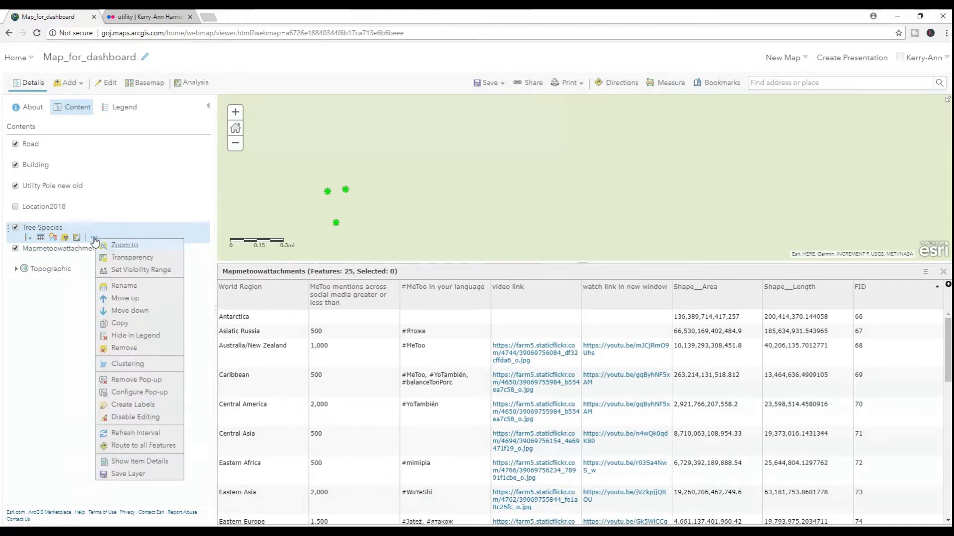
# - Add Image 1 to Tree Species pop-up media, captioned 'just a tree', using {URL} source and {Path} link
pyautogui.click(137, 393)
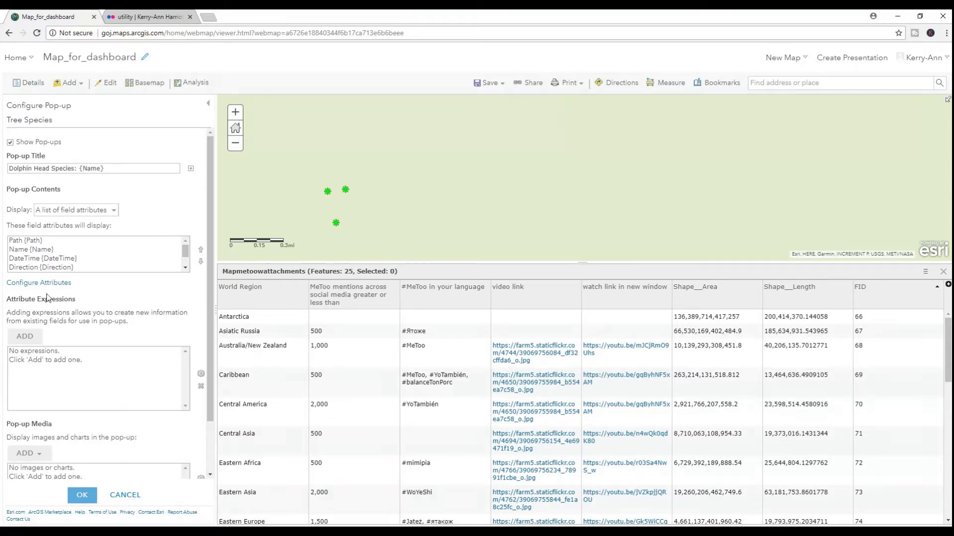
pyautogui.click(30, 454)
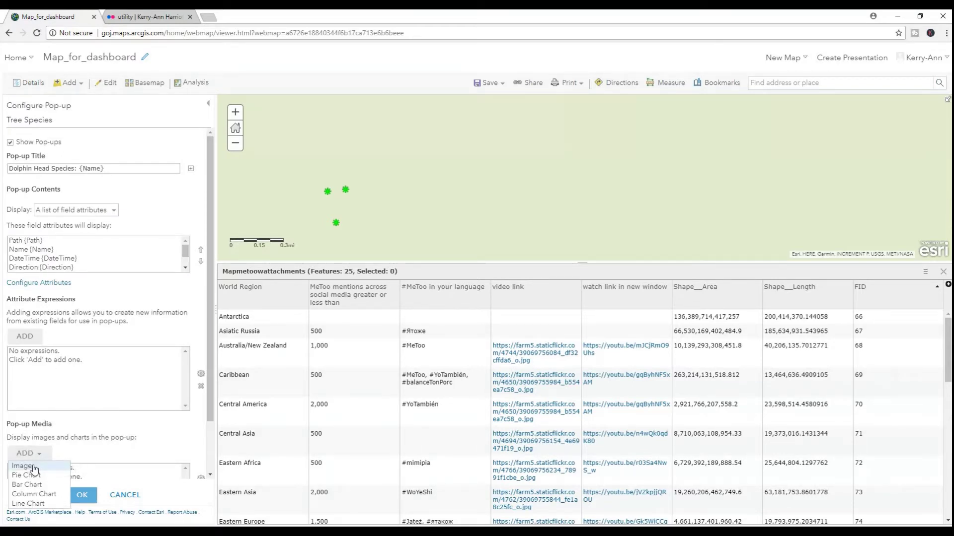
pyautogui.click(33, 467)
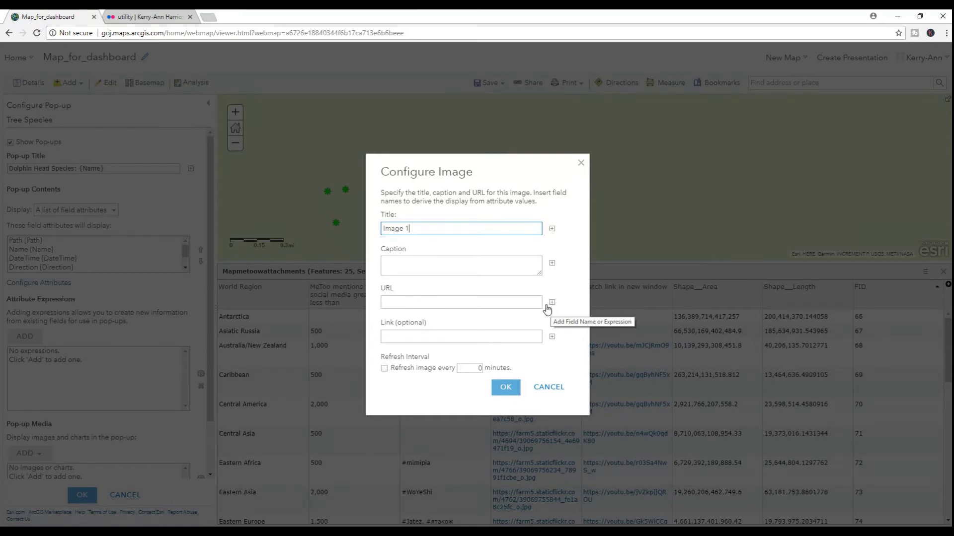
pyautogui.click(494, 269)
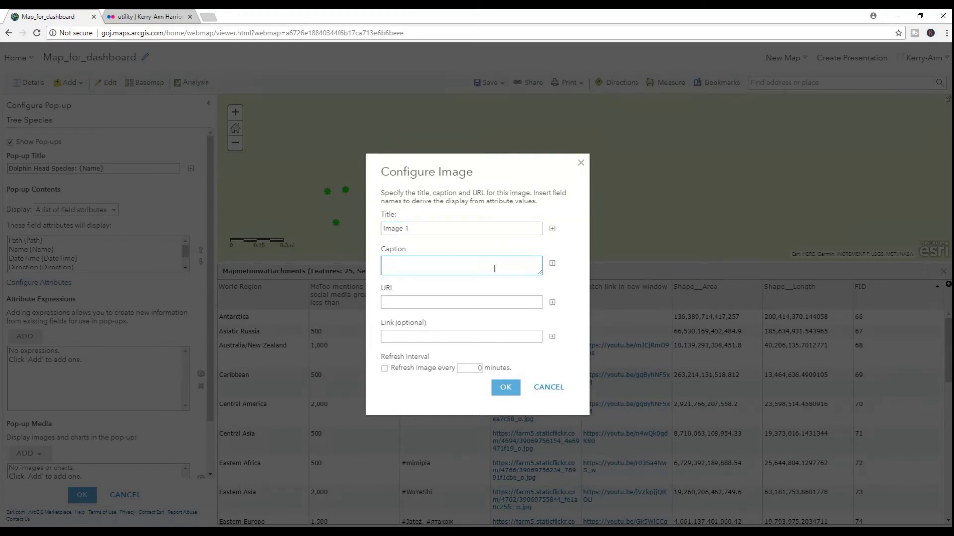
pyautogui.write('just a tree')
pyautogui.click(552, 303)
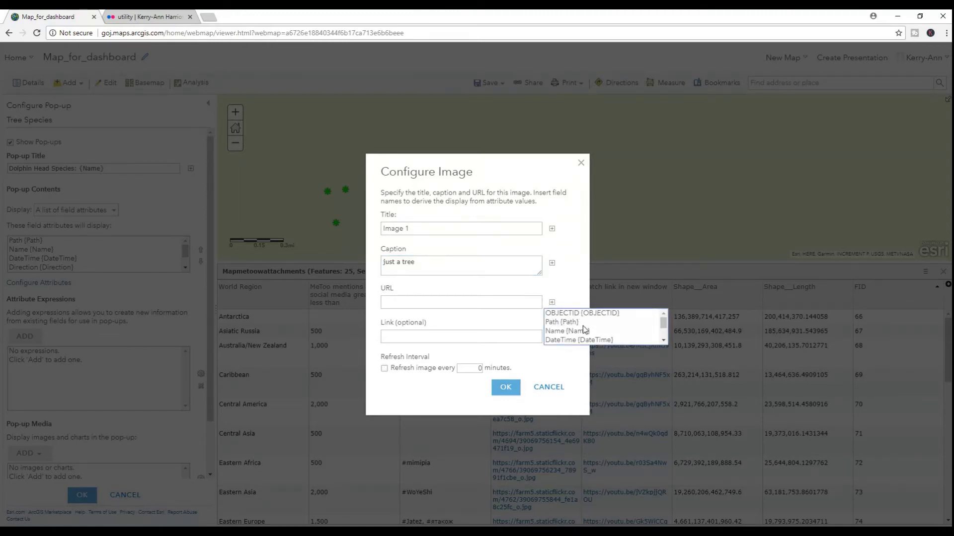
pyautogui.scroll(-1, 566, 328)
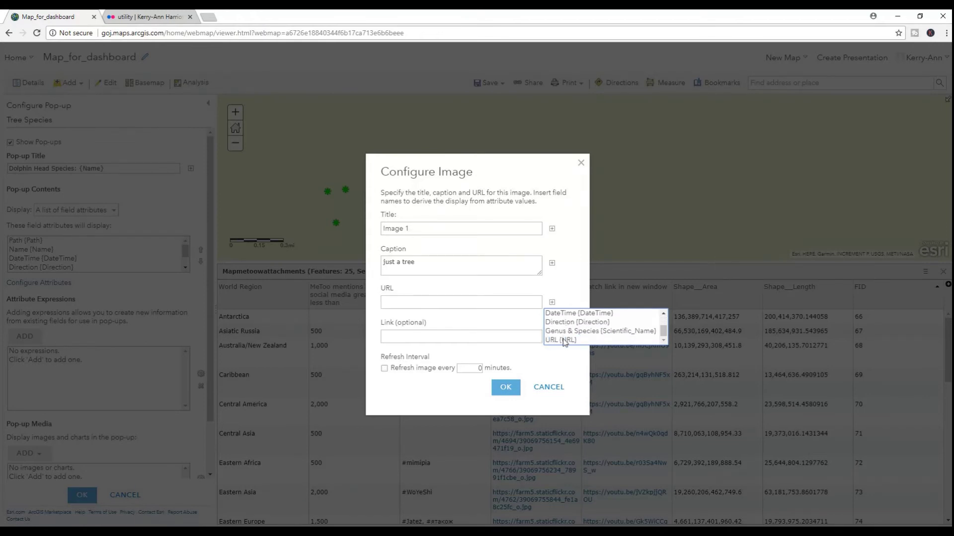
pyautogui.click(561, 340)
pyautogui.click(552, 336)
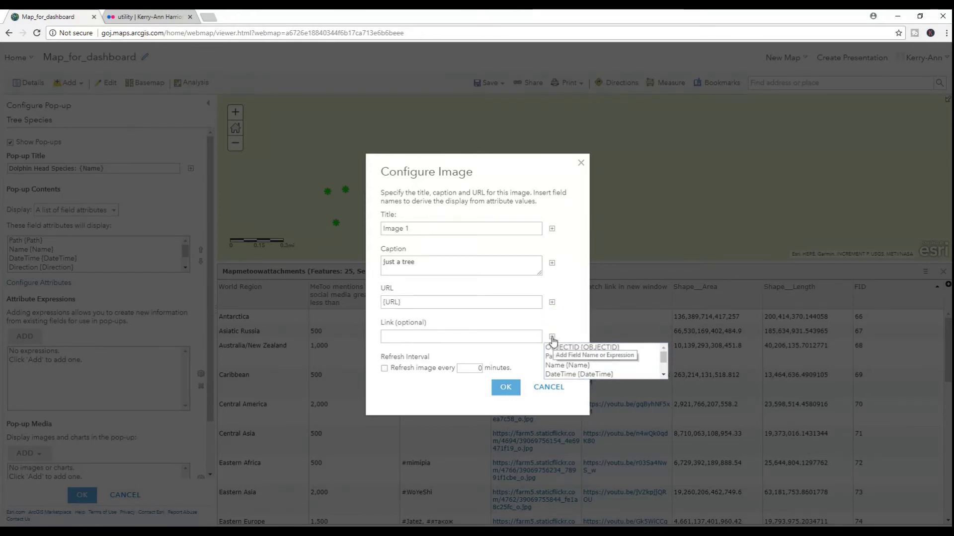
pyautogui.click(558, 356)
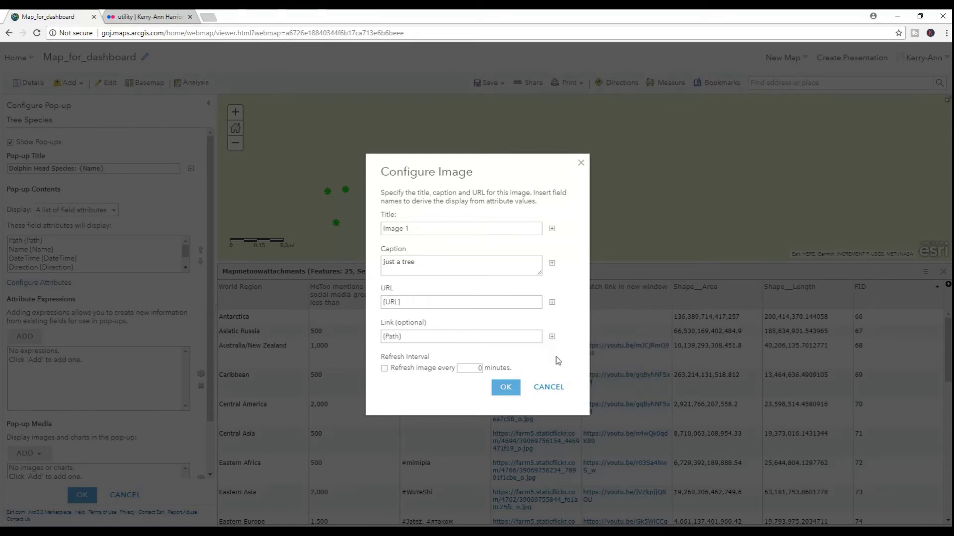
pyautogui.click(503, 390)
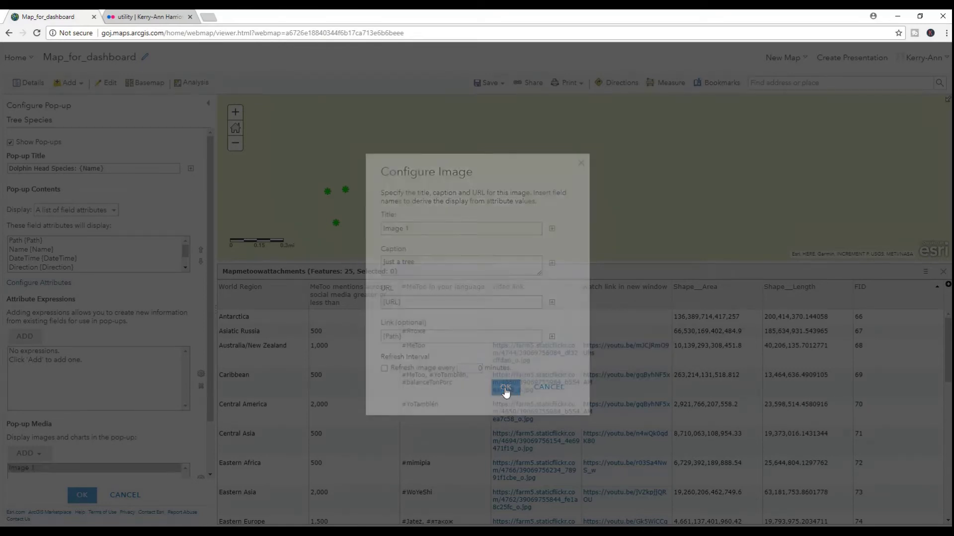
# - Apply the Tree Species pop-up and open a tree's Flickr photo at full size
pyautogui.click(83, 495)
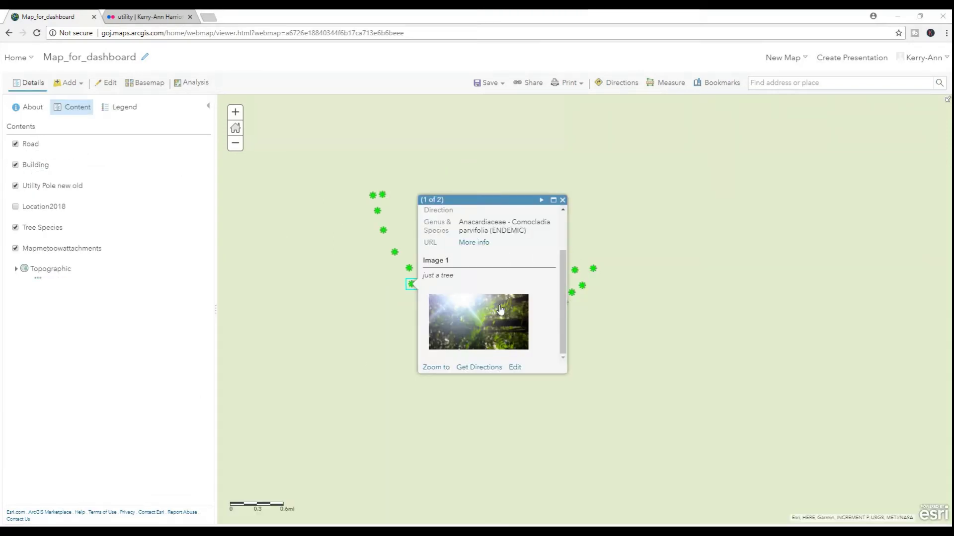
pyautogui.click(490, 321)
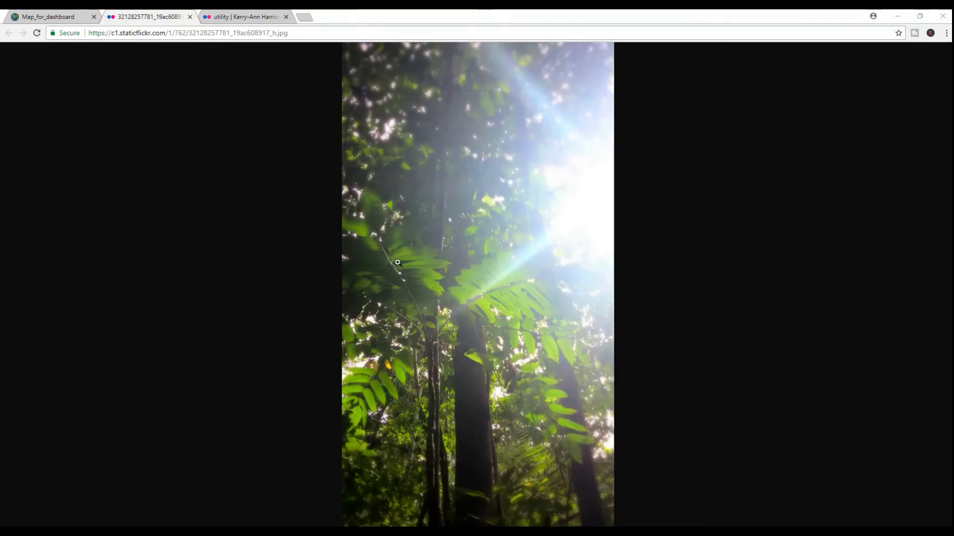
pyautogui.click(401, 268)
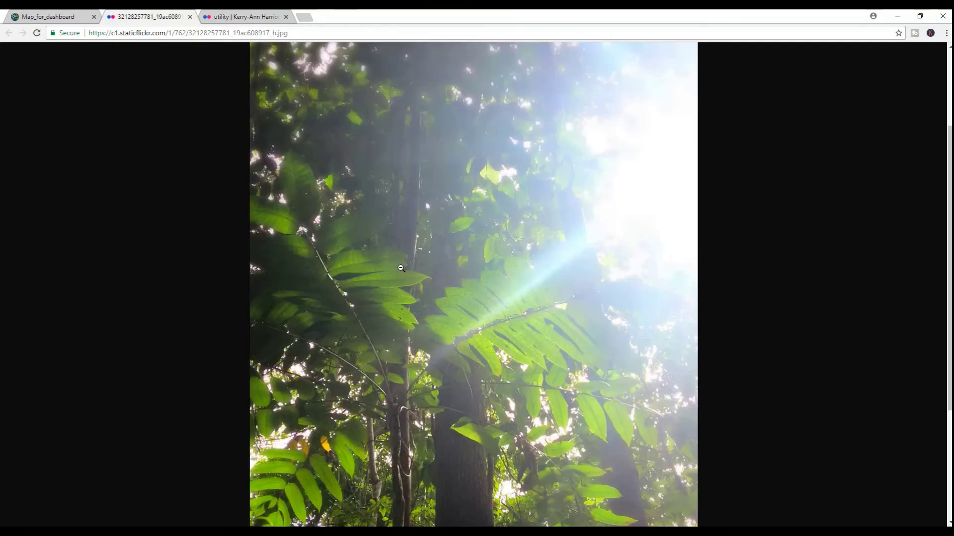
# - Back on the map, open the Bamboo tree's pop-up photo in a new tab
pyautogui.click(43, 20)
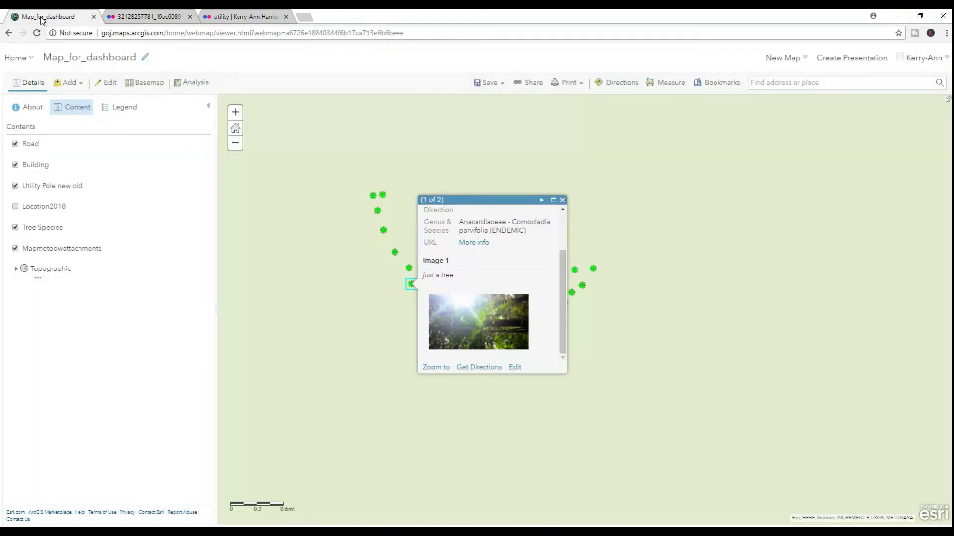
pyautogui.click(593, 269)
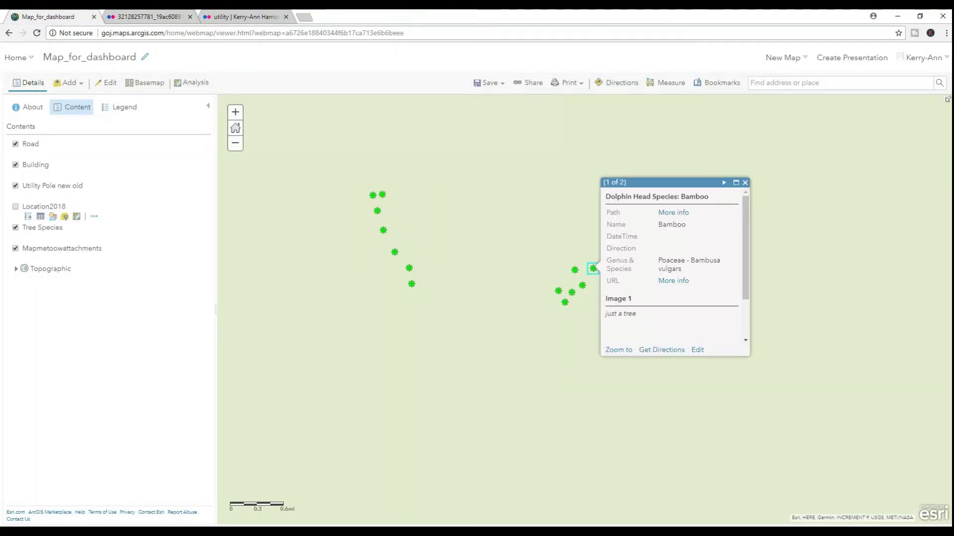
pyautogui.moveTo(749, 285); pyautogui.dragTo(749, 340)
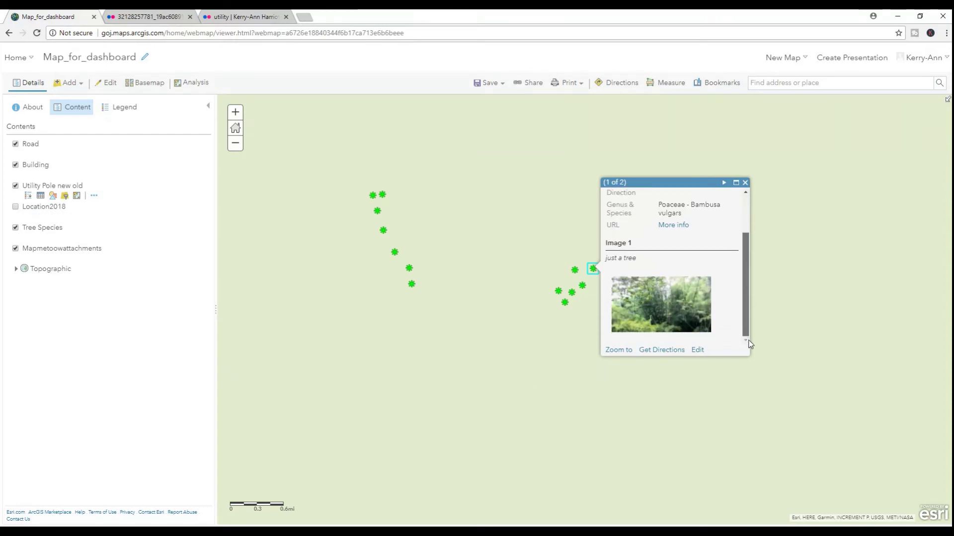
pyautogui.click(674, 306)
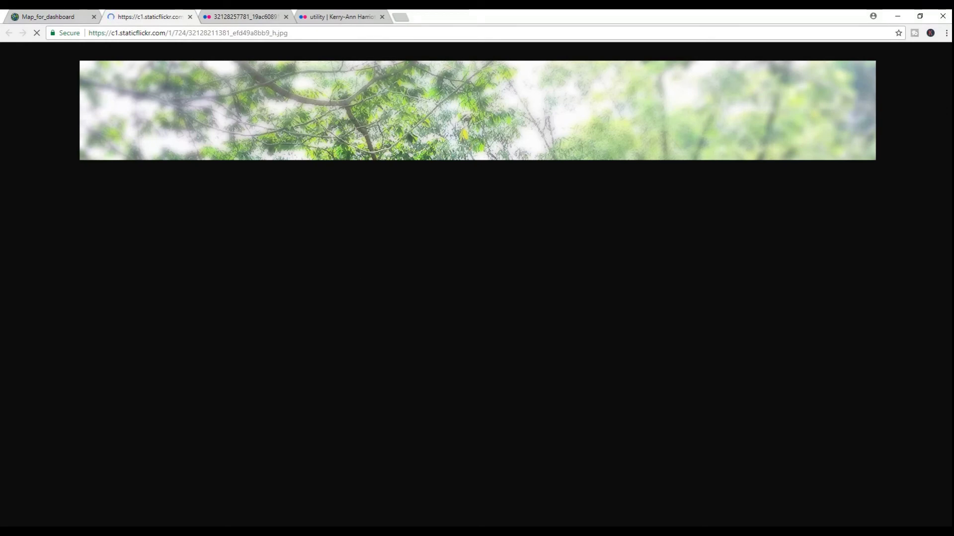